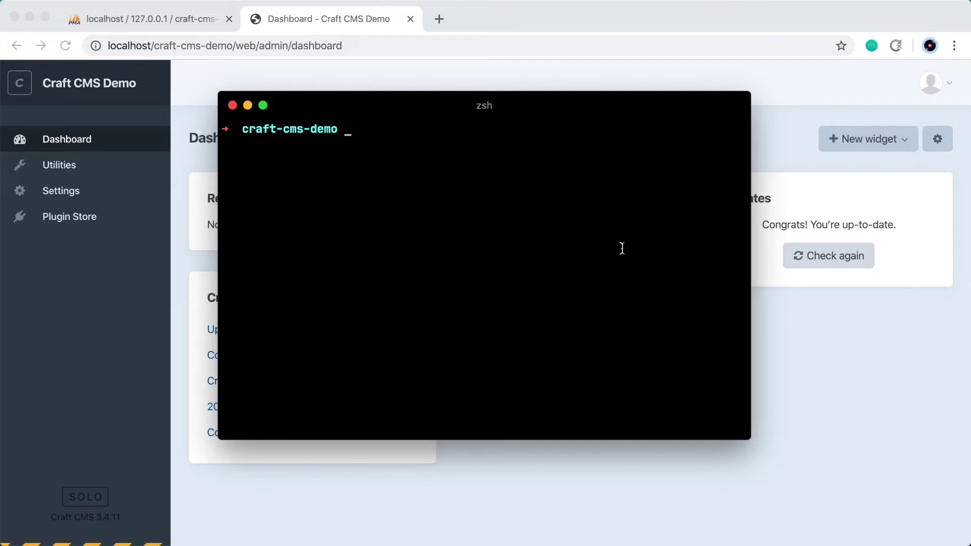
# - Switch to the Craft CMS control panel in the browser and start a new section named Home
pyautogui.click(405, 79)
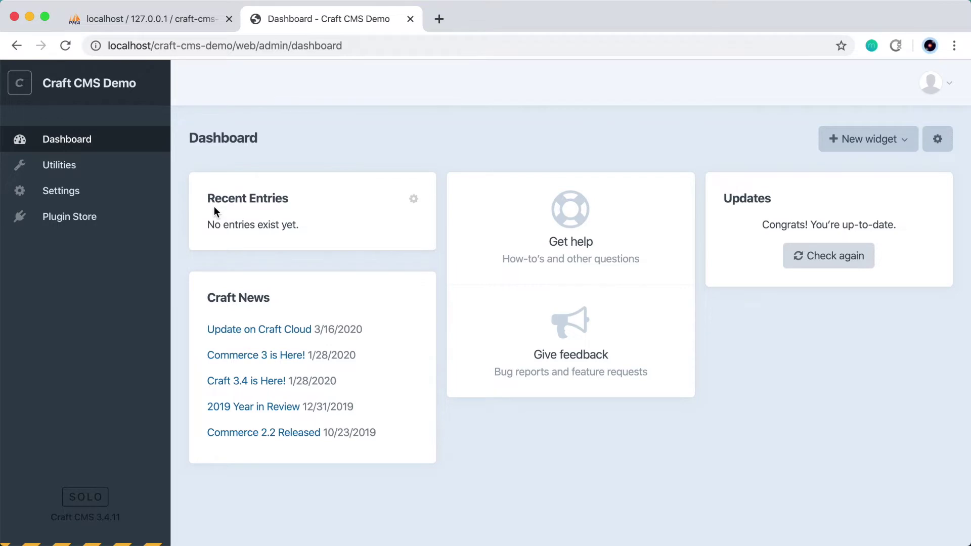
pyautogui.click(163, 200)
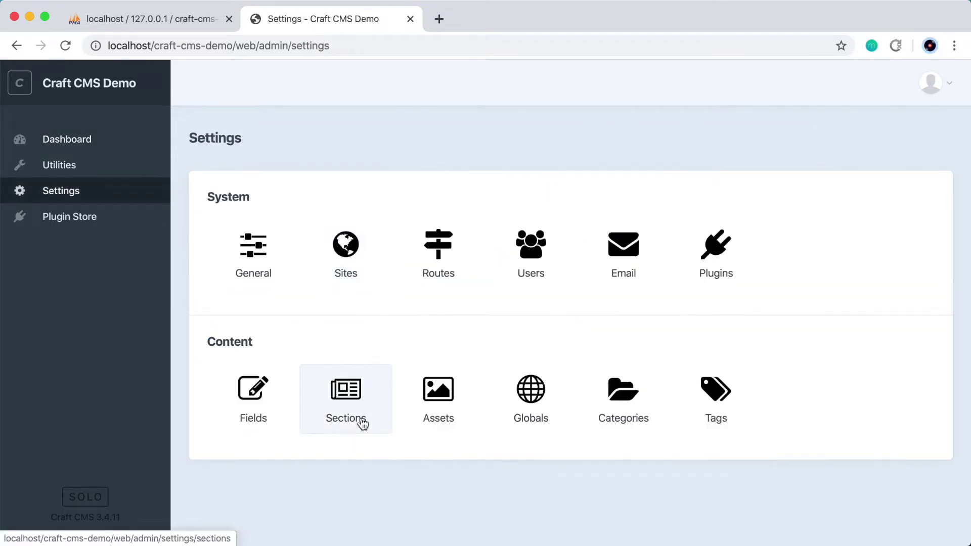
pyautogui.click(357, 428)
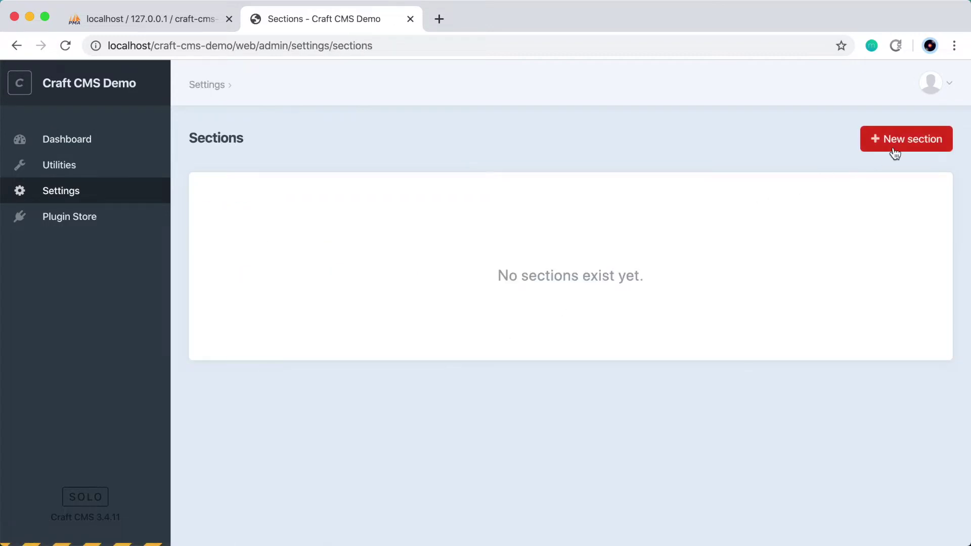
pyautogui.click(909, 145)
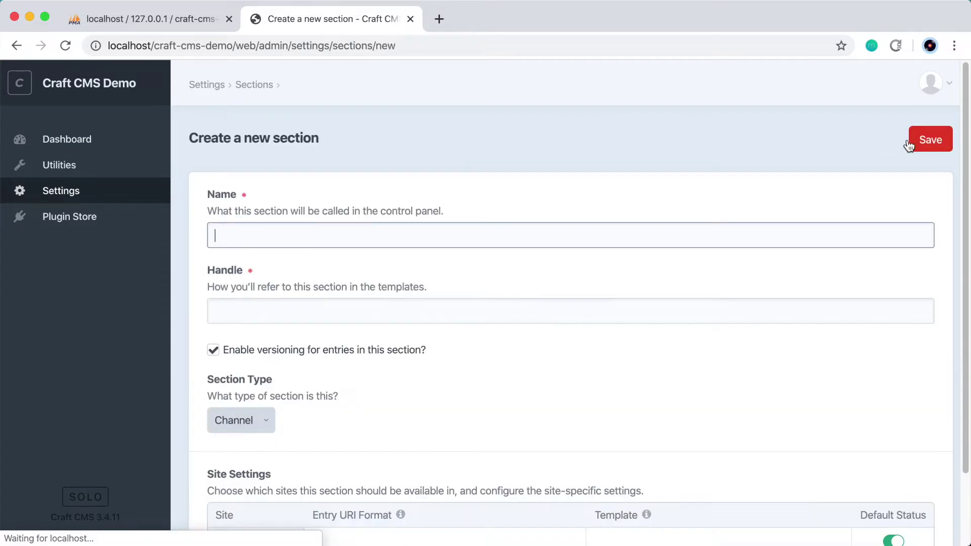
pyautogui.write('Home')
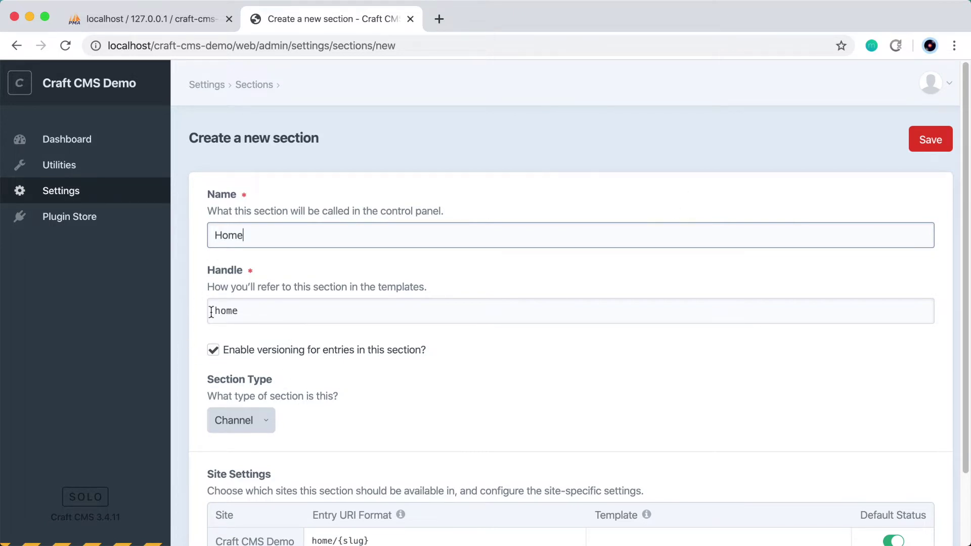
# - Set the Home section's type to Single
pyautogui.scroll(-3, 265, 316)
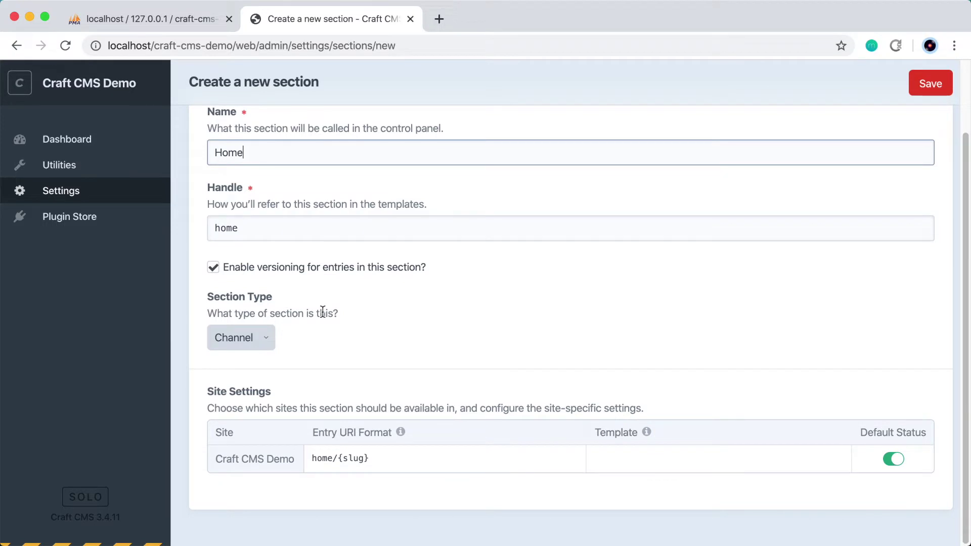
pyautogui.click(256, 341)
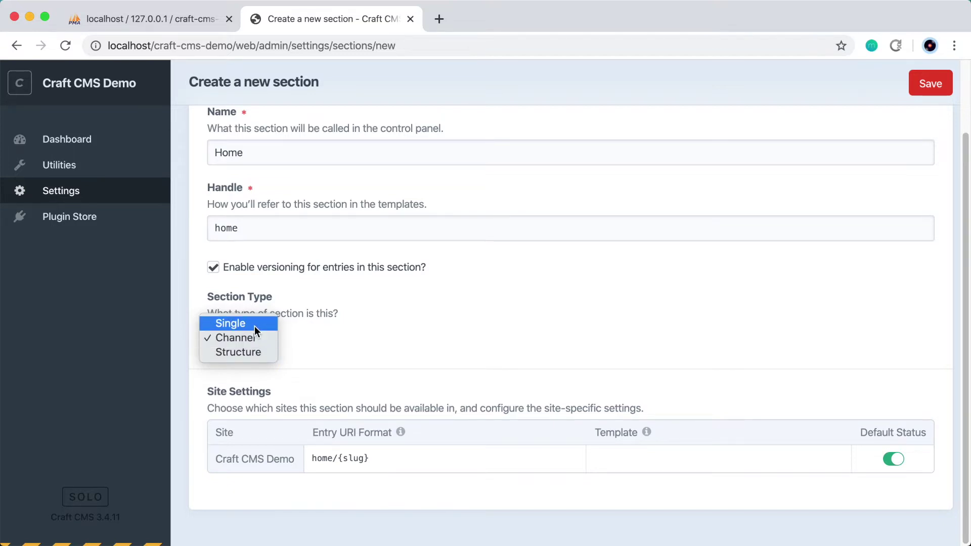
pyautogui.click(254, 326)
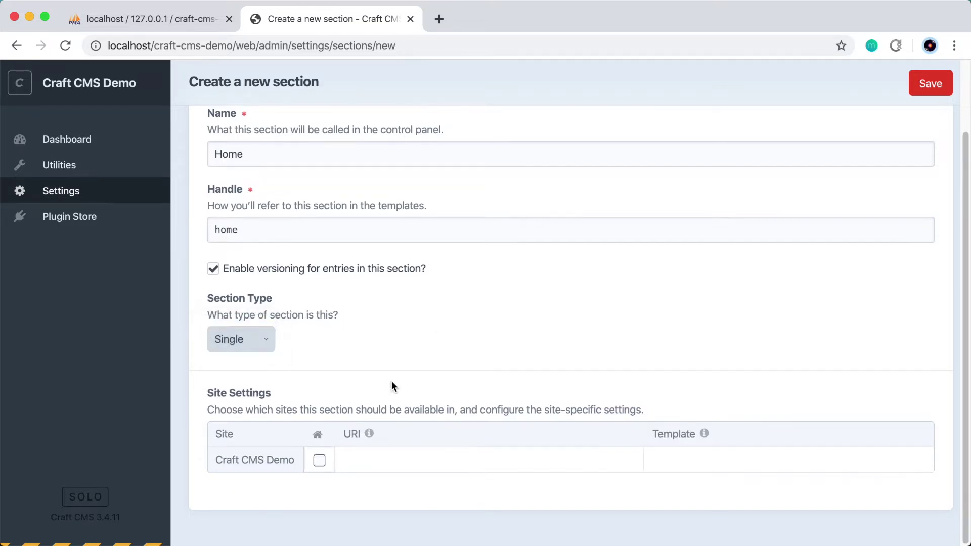
# - Mark the section as the site's homepage, assign it the index template and save the section
pyautogui.click(321, 465)
pyautogui.click(705, 467)
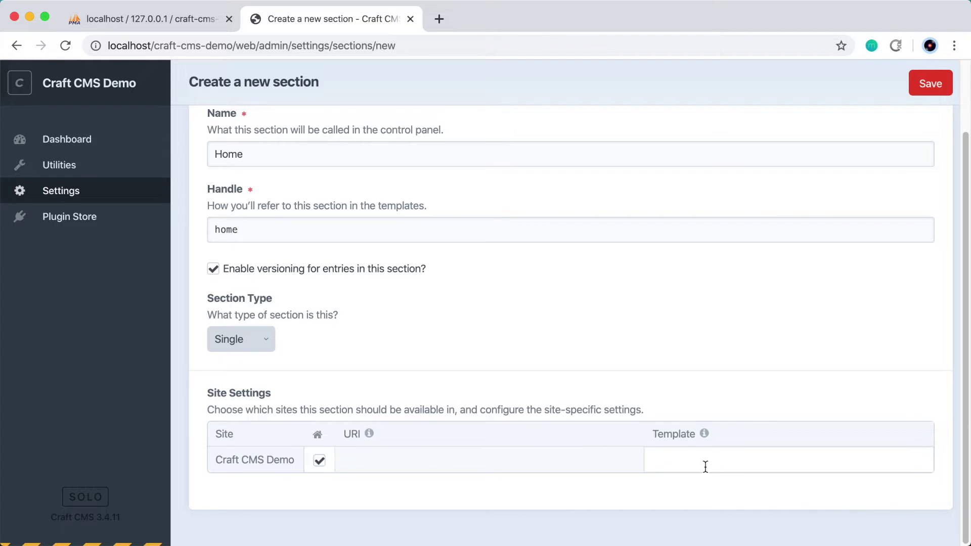
pyautogui.write('in')
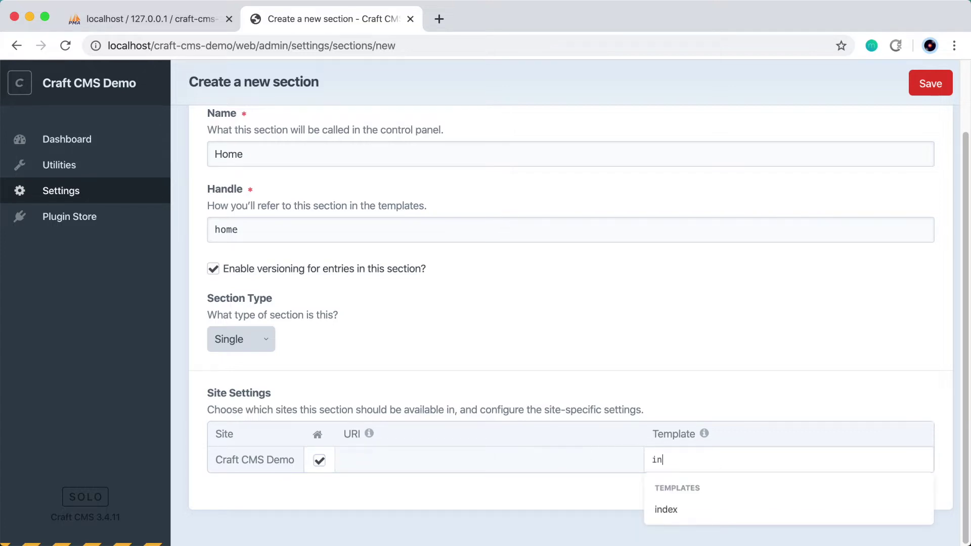
pyautogui.write('d')
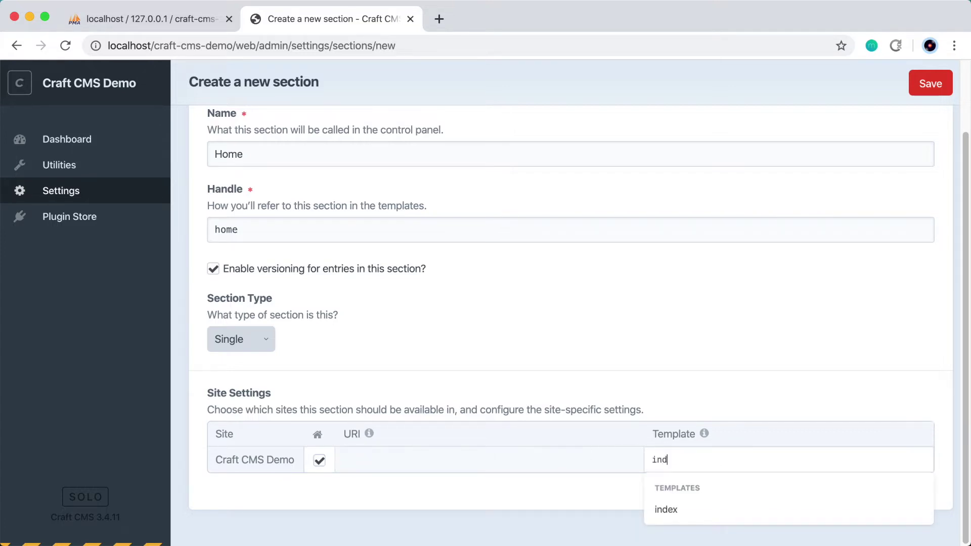
pyautogui.click(707, 510)
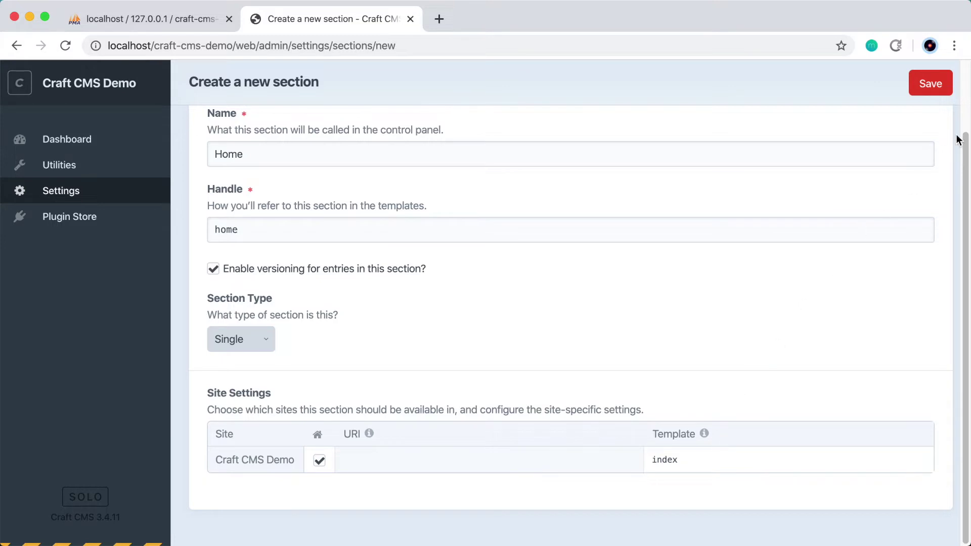
pyautogui.click(936, 96)
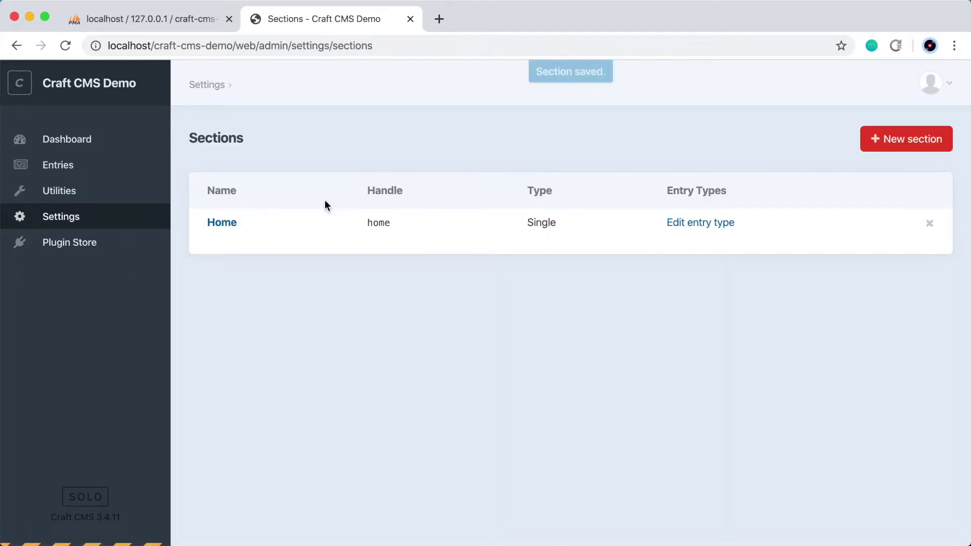
# - Open the Home entry from the entries list and view its live page on the site
pyautogui.click(95, 167)
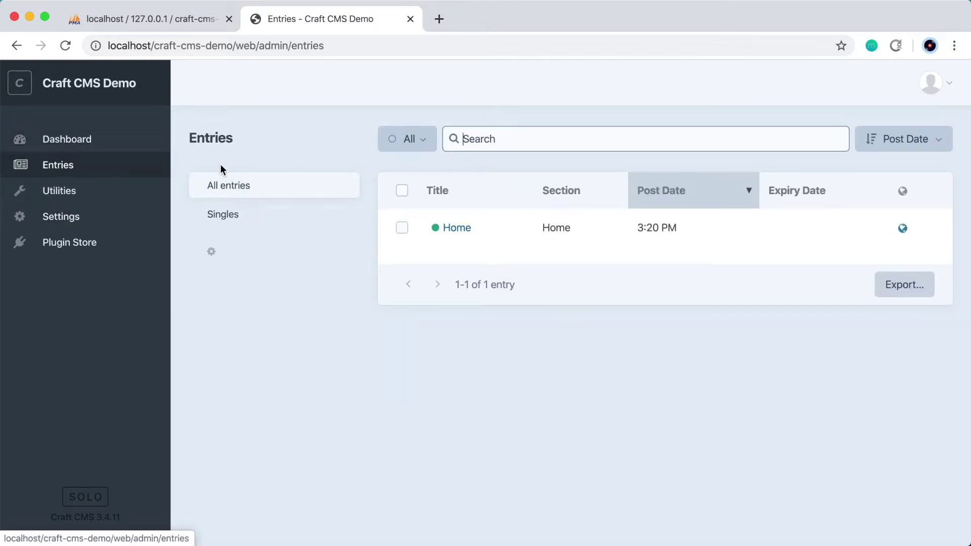
pyautogui.click(465, 236)
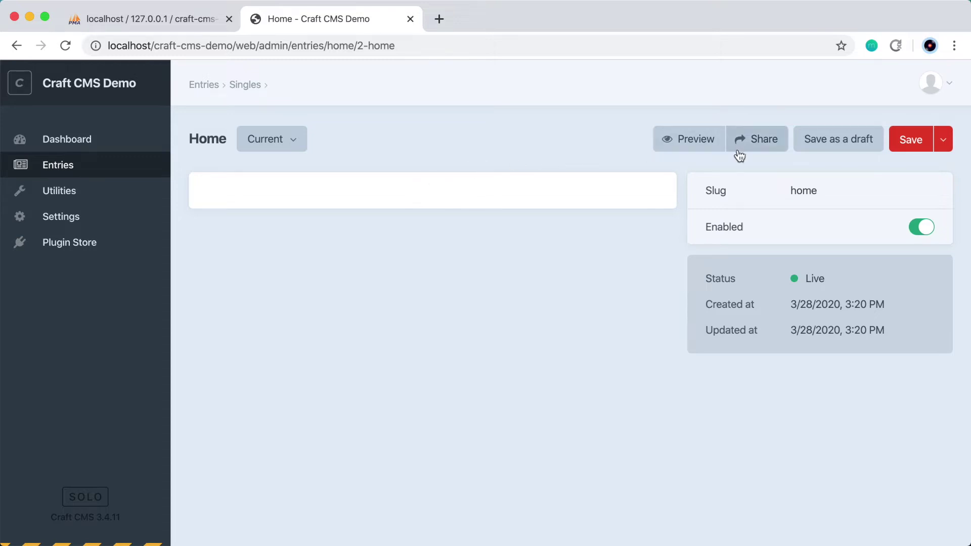
pyautogui.click(769, 145)
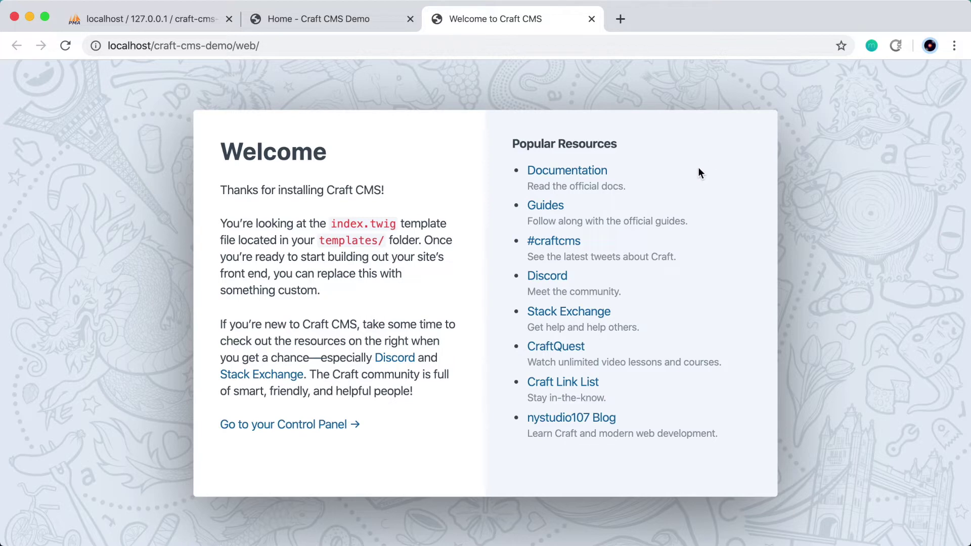
# - Switch to the terminal, open the project with "code ." in VS Code, and open index.twig from the templates folder
pyautogui.press('super+Tab')
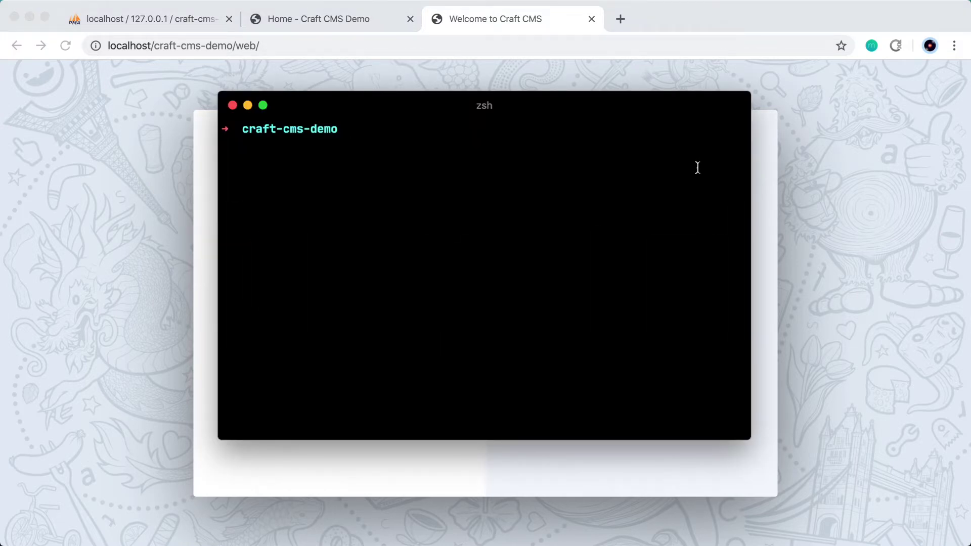
pyautogui.write('code .')
pyautogui.press('Return')
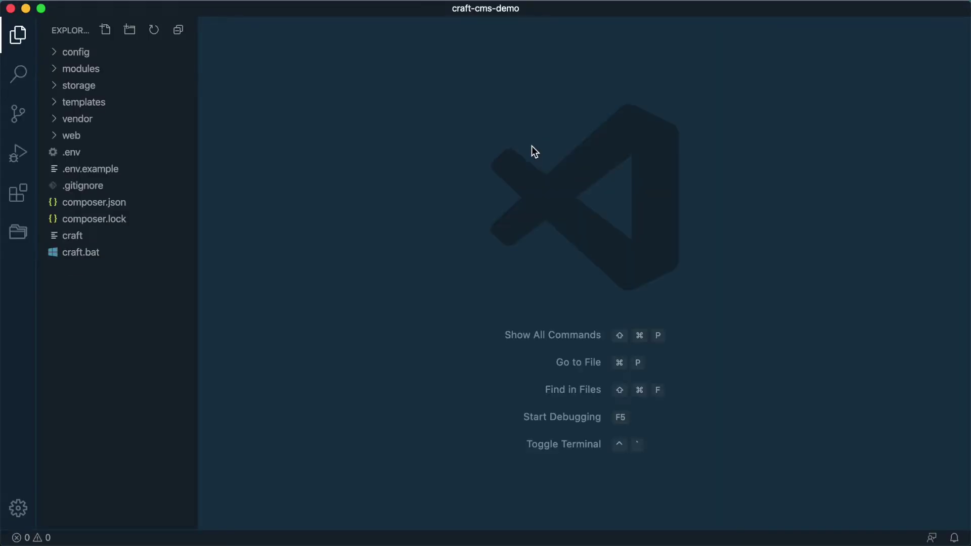
pyautogui.click(155, 103)
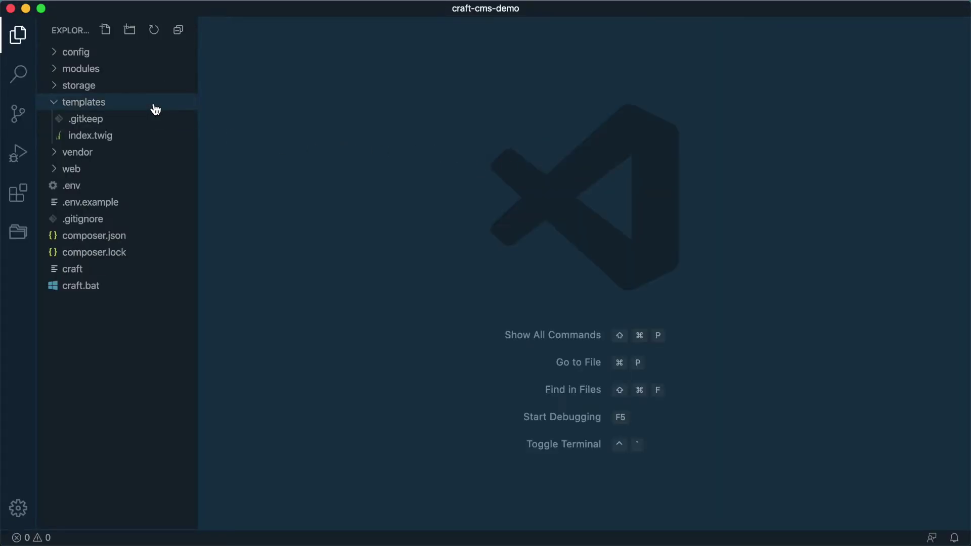
pyautogui.click(159, 138)
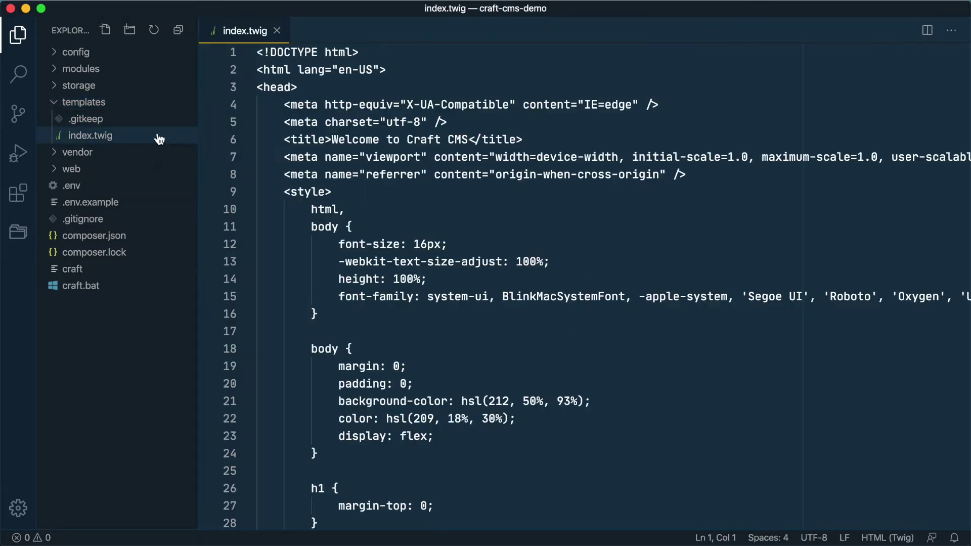
# - Look through the default markup and styles in index.twig
pyautogui.scroll(-3, 549, 301)
pyautogui.scroll(-10, 533, 445)
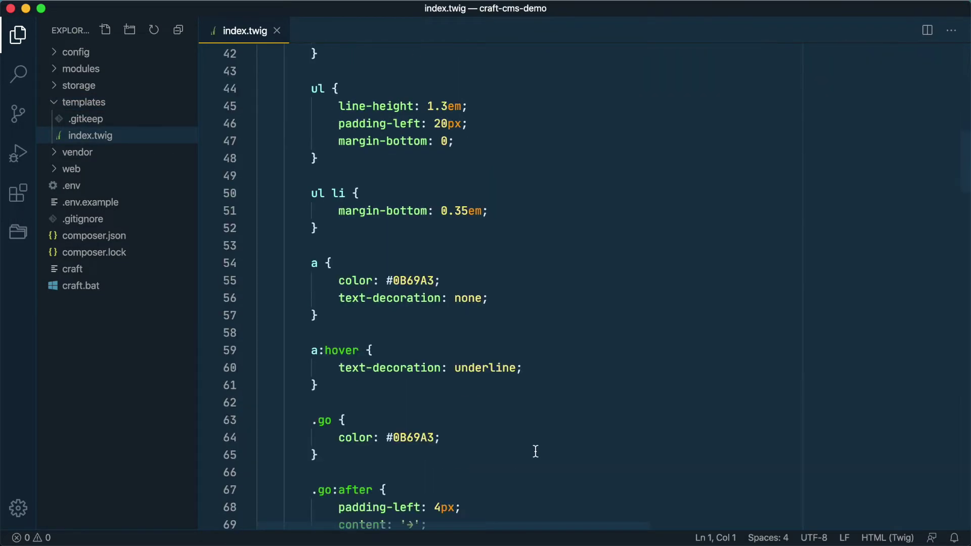
pyautogui.click(570, 363)
pyautogui.scroll(-5, 607, 367)
pyautogui.click(654, 370)
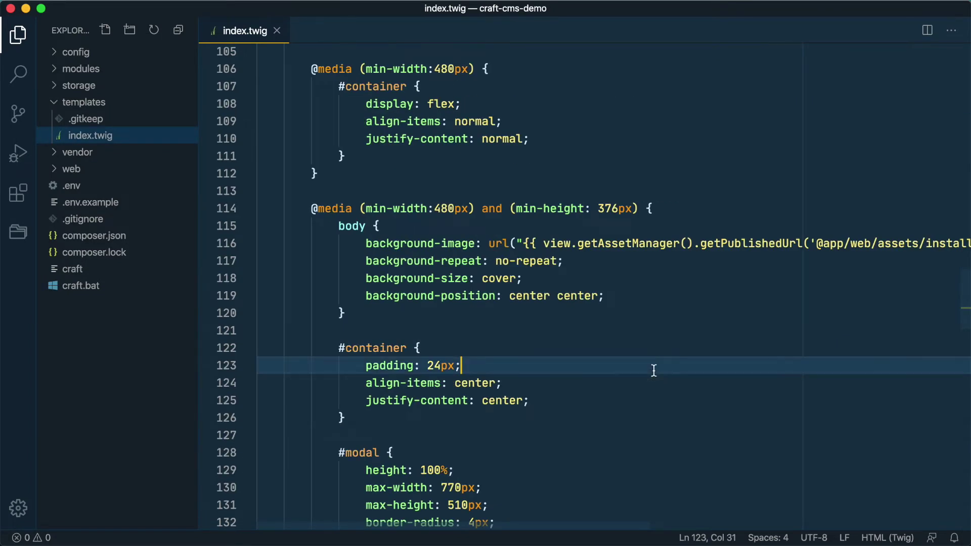
pyautogui.scroll(-9, 654, 371)
pyautogui.scroll(20, 652, 370)
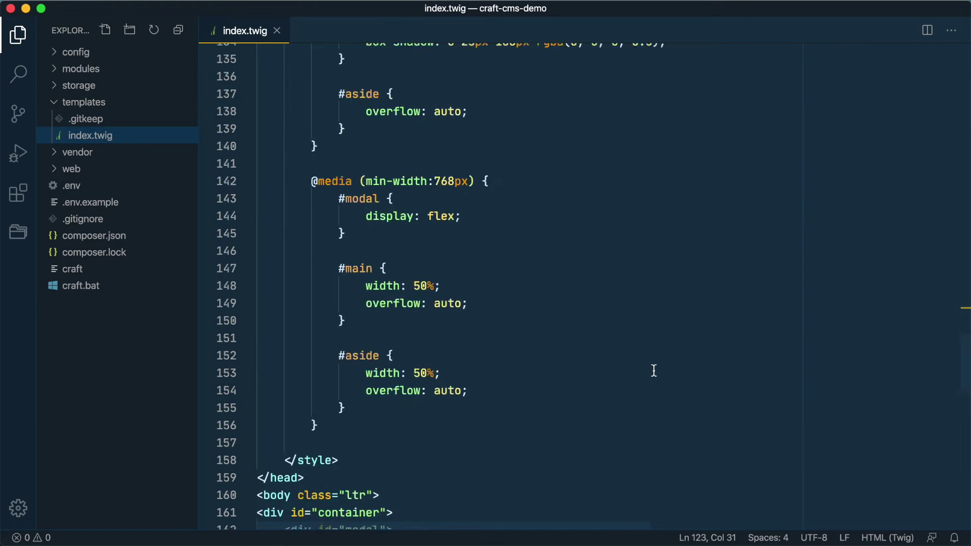
pyautogui.click(641, 204)
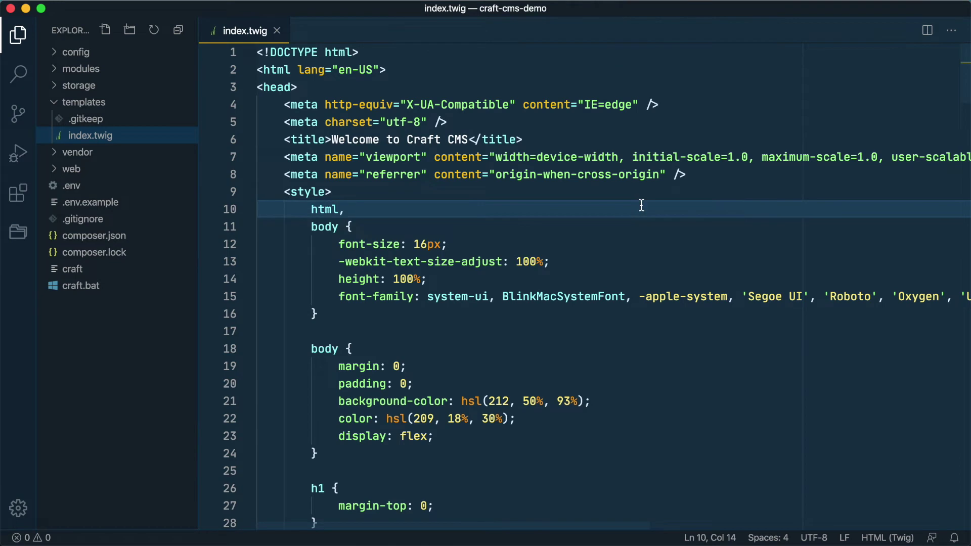
# - Replace the entire contents of index.twig with the html:5 Emmet boilerplate
pyautogui.press('super+a')
pyautogui.press('BackSpace')
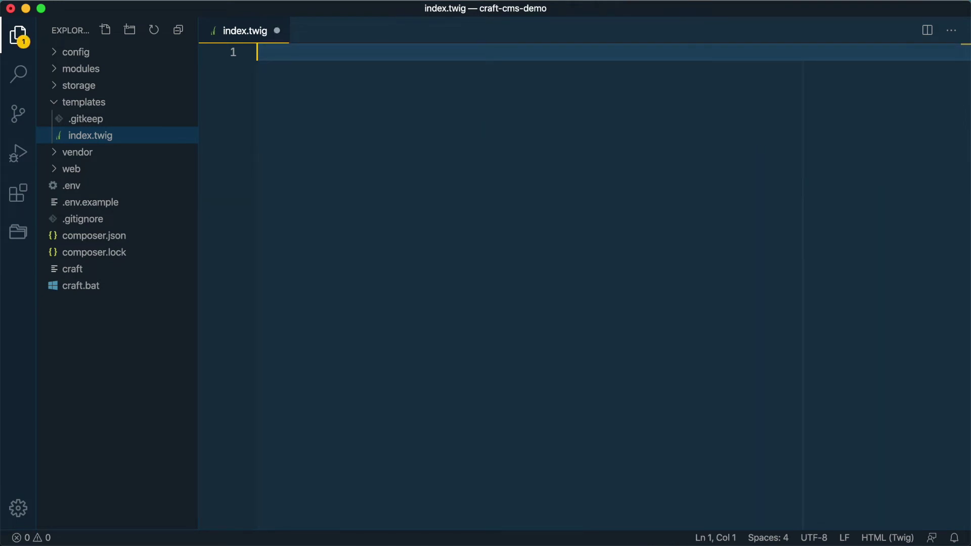
pyautogui.write('html:5')
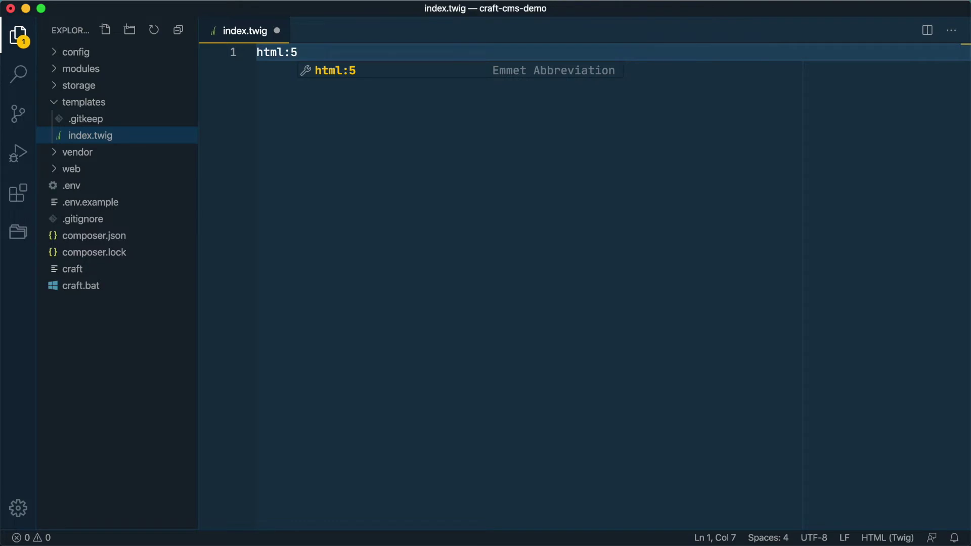
pyautogui.press('Tab')
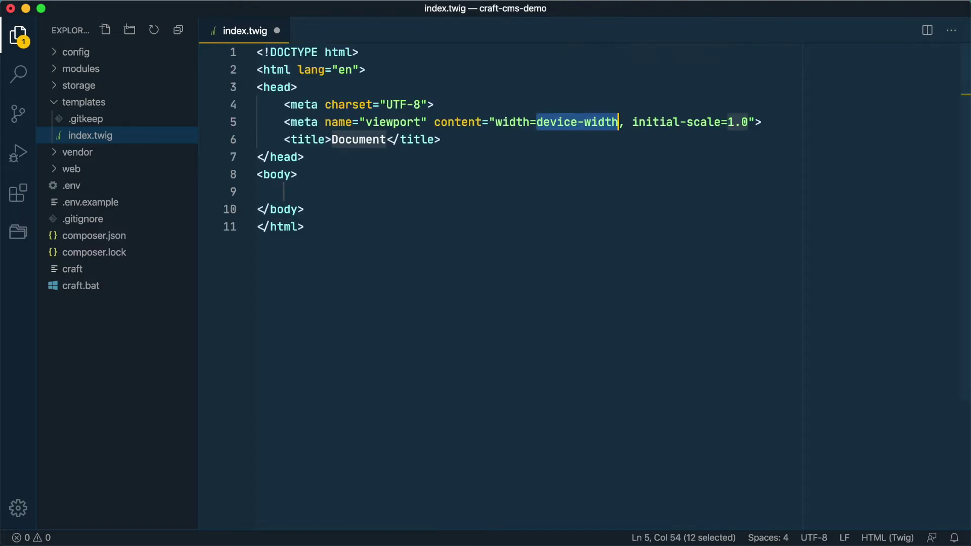
# - Add an h1 heading reading "Hello World" inside the body, with a blank line above and below it, and save the file
pyautogui.click(485, 175)
pyautogui.click(485, 186)
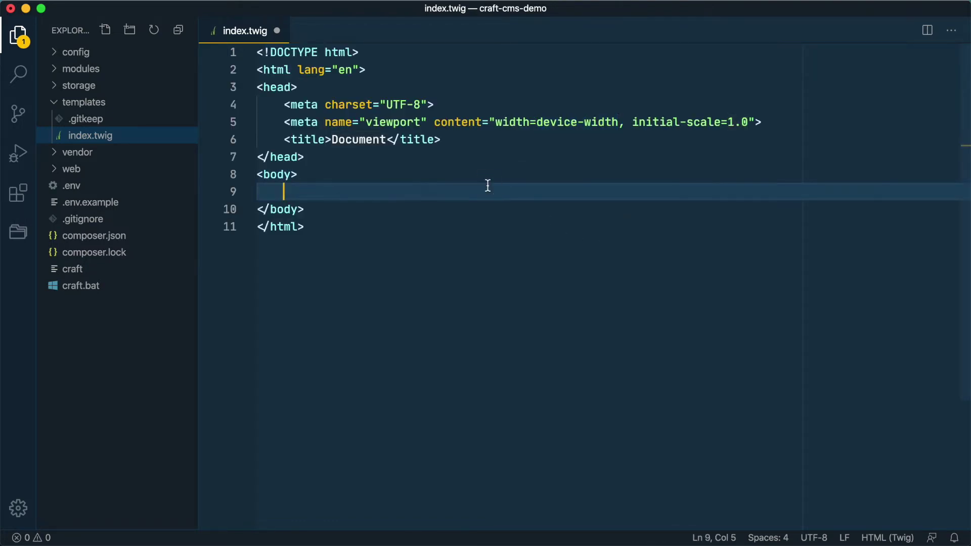
pyautogui.press('Return')
pyautogui.press('Return')
pyautogui.press('Up')
pyautogui.write('h1')
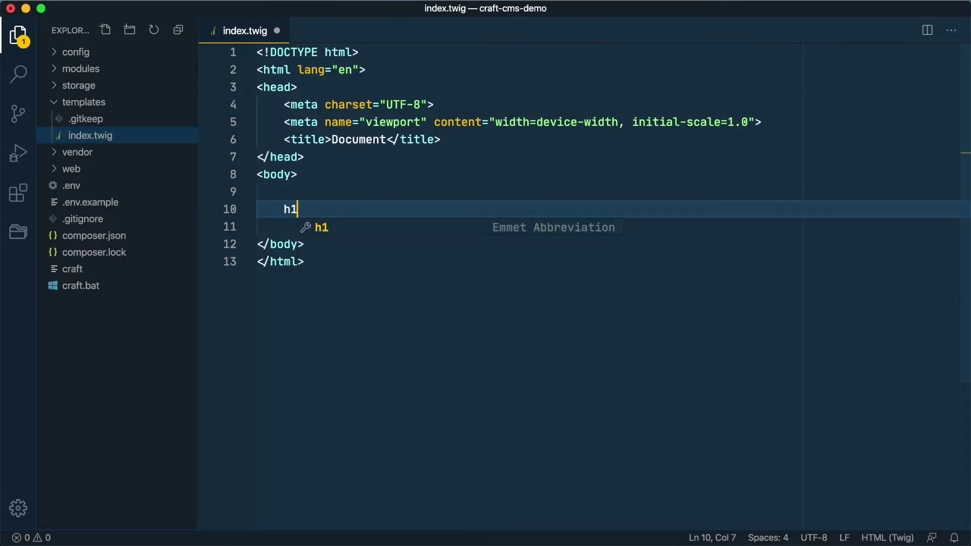
pyautogui.press('Tab')
pyautogui.write('Hello World')
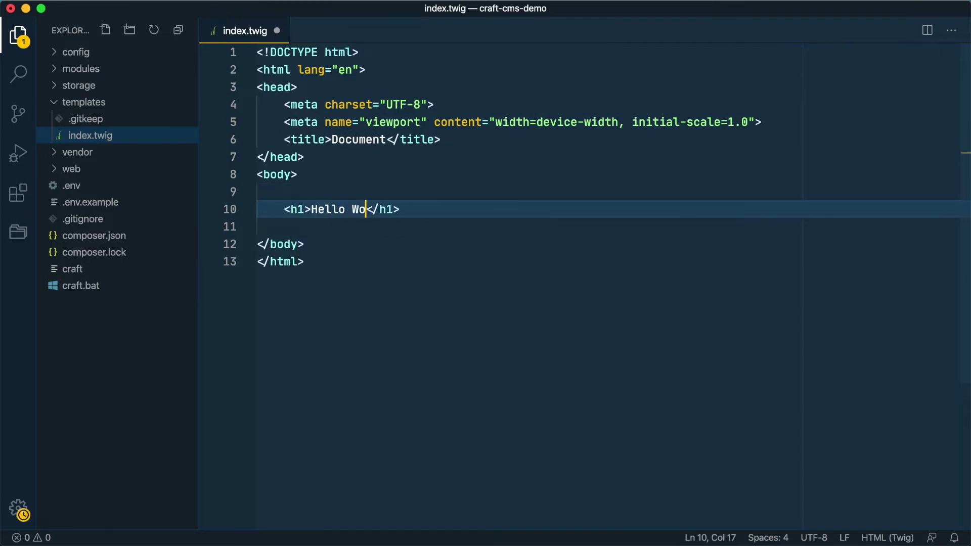
pyautogui.press('super+s')
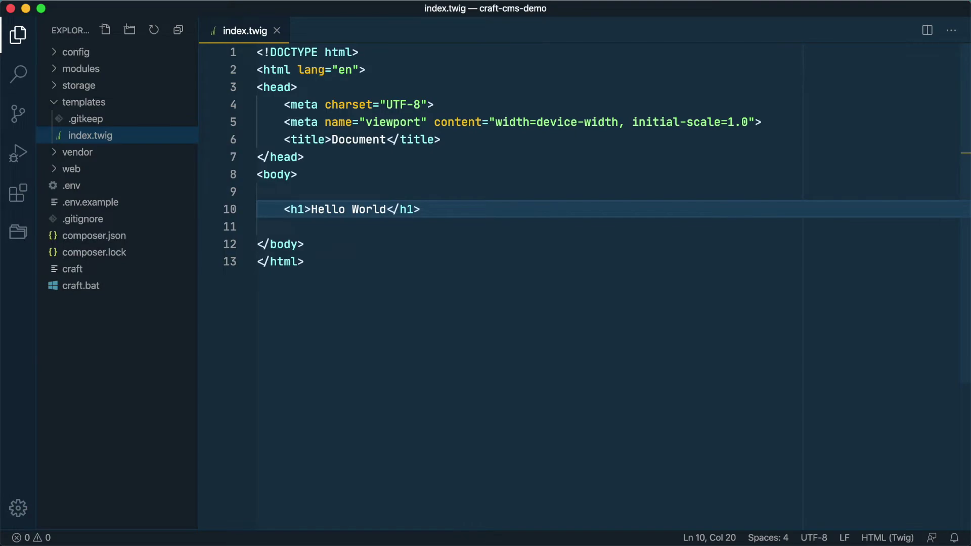
# - Switch back to the browser and reload the site's homepage to check the edited template
pyautogui.press('super+Tab')
pyautogui.press('super+Tab')
pyautogui.press('super+r')
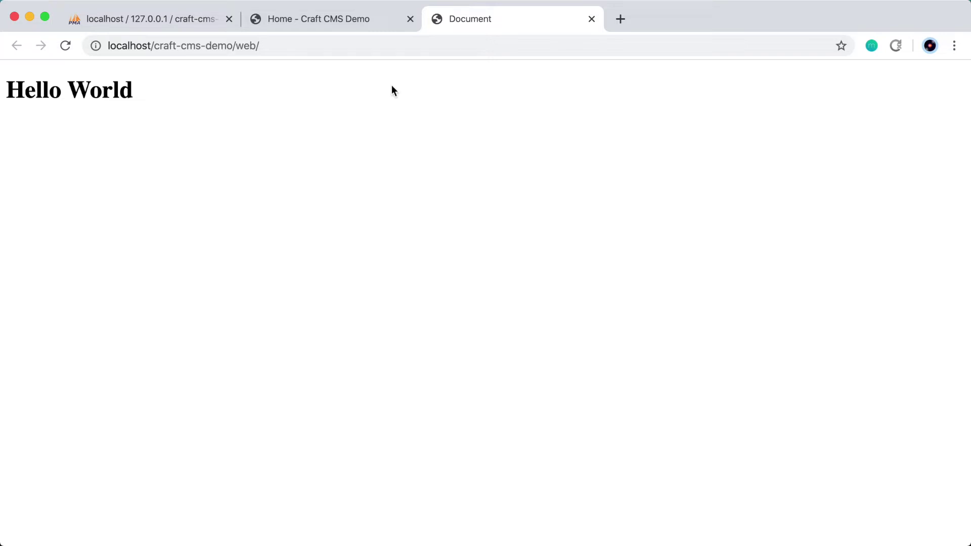
# - Return to the Craft control panel and search the Plugin Store for "redactor"
pyautogui.click(343, 22)
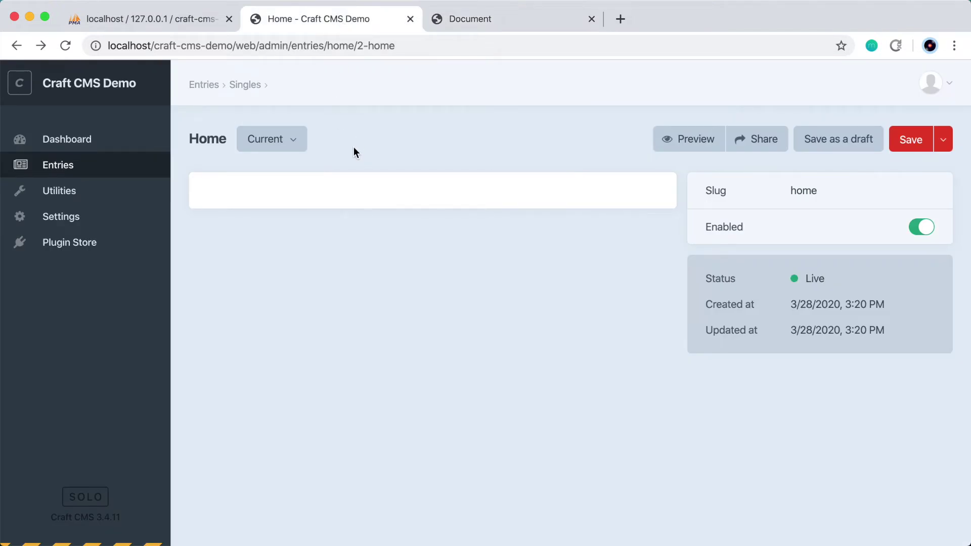
pyautogui.click(121, 243)
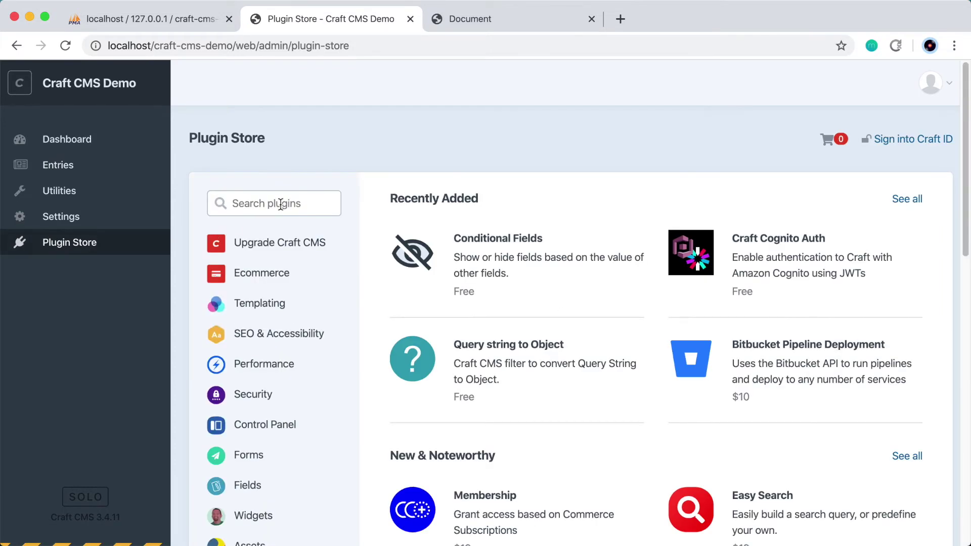
pyautogui.click(250, 205)
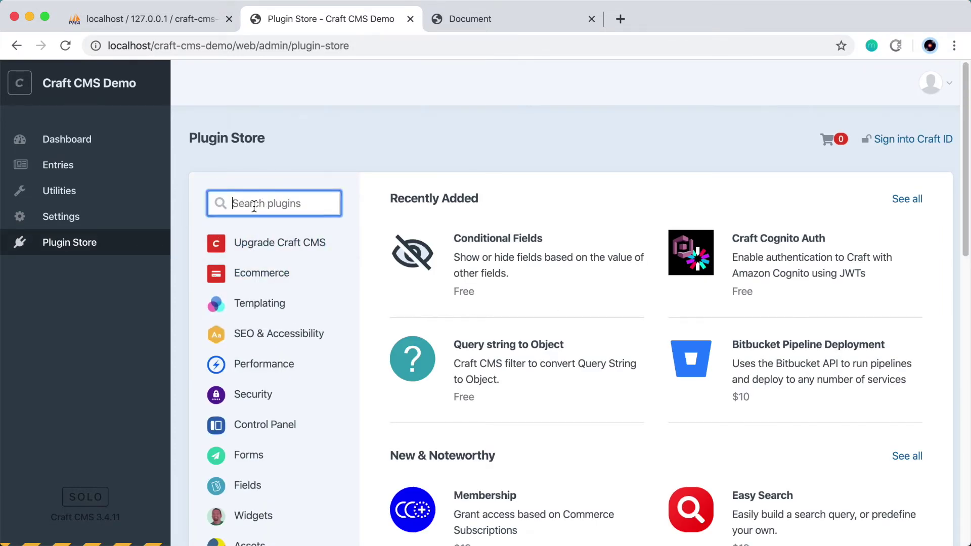
pyautogui.write('redactor')
pyautogui.press('Return')
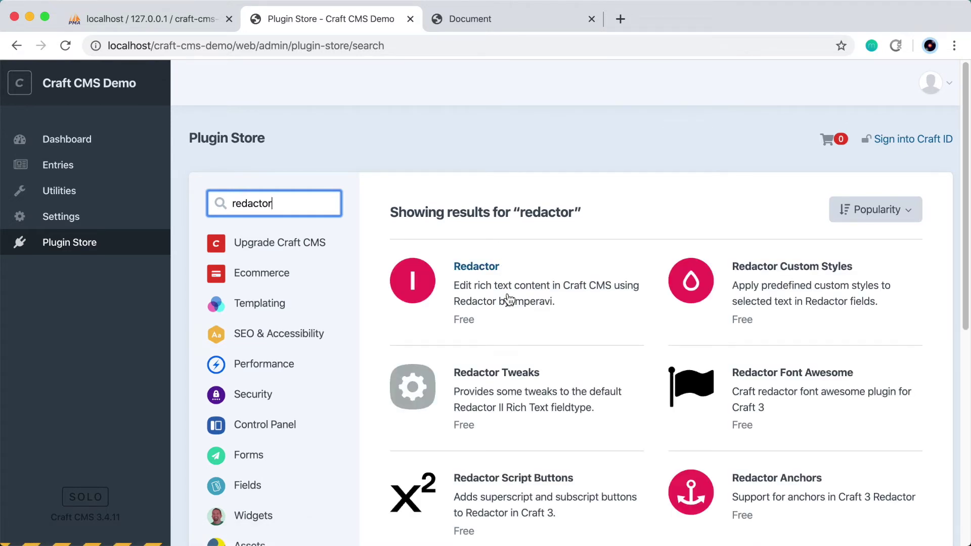
# - Install the free Redactor plugin from its Plugin Store page
pyautogui.click(513, 287)
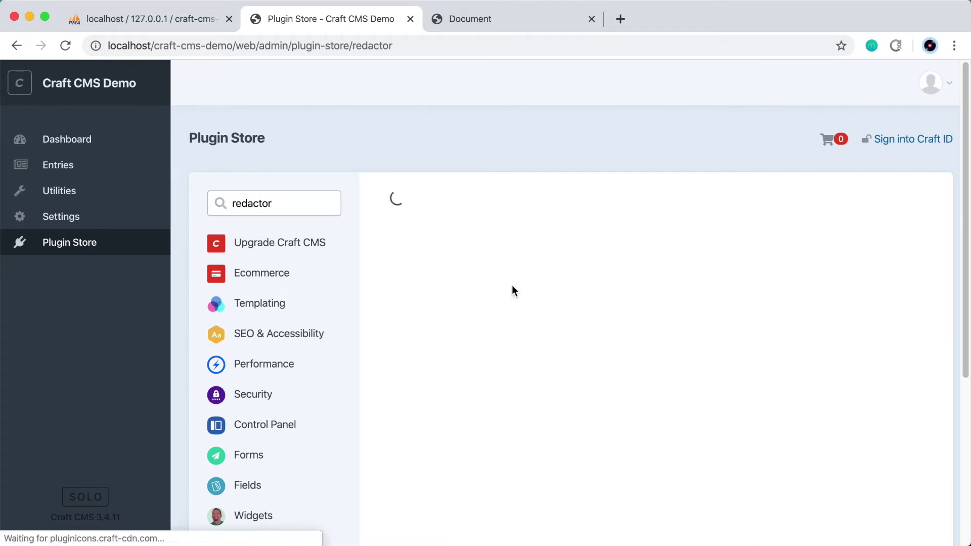
pyautogui.scroll(-5, 635, 335)
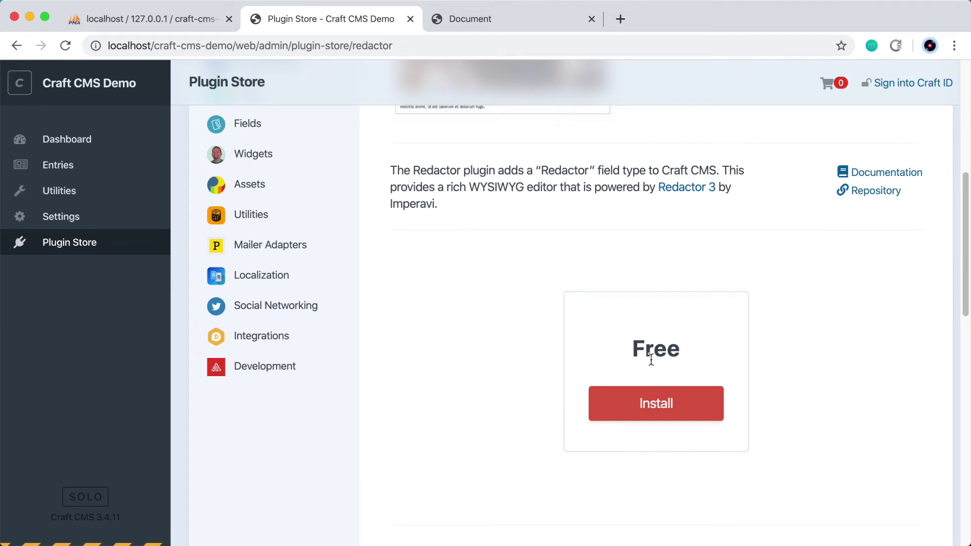
pyautogui.click(683, 418)
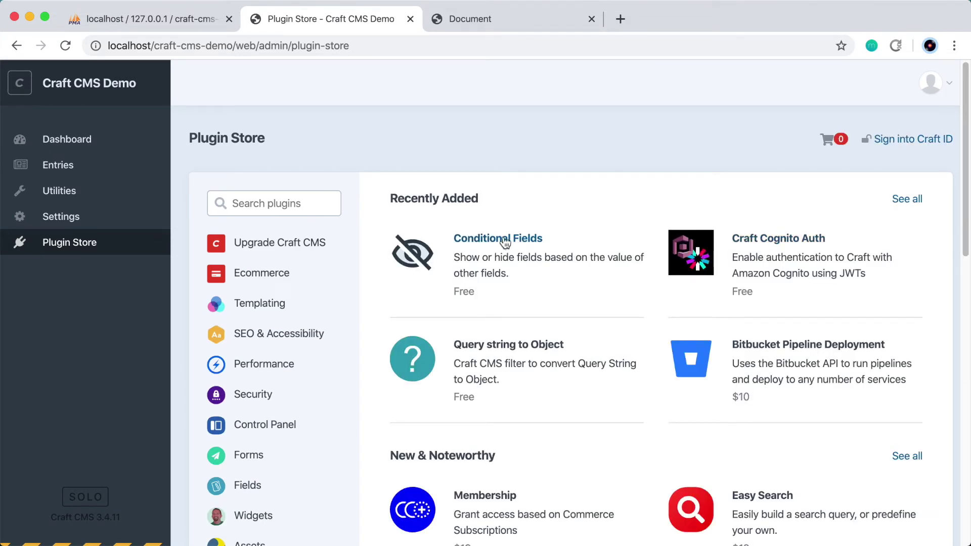
# - Start a new field in the Common group of the field settings and name it "Rich Text"
pyautogui.click(101, 221)
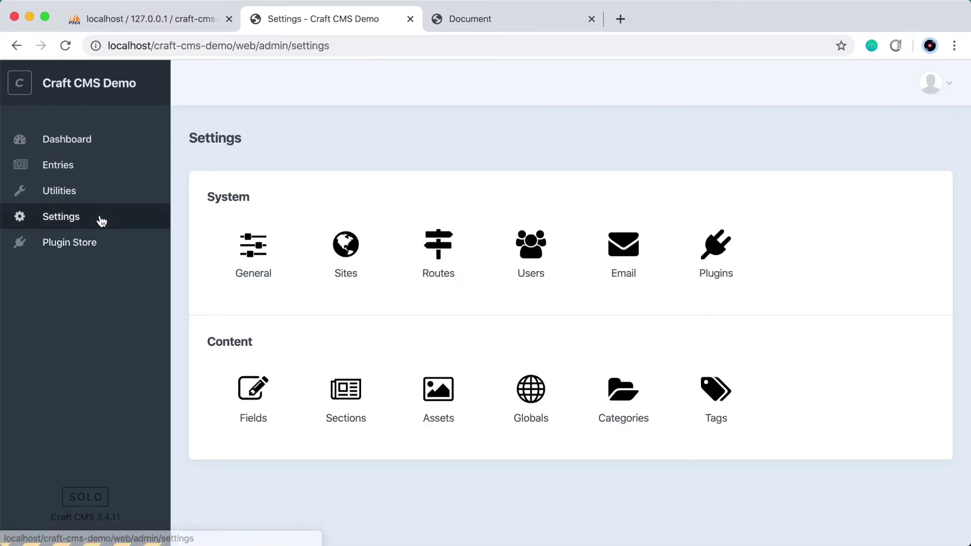
pyautogui.click(258, 392)
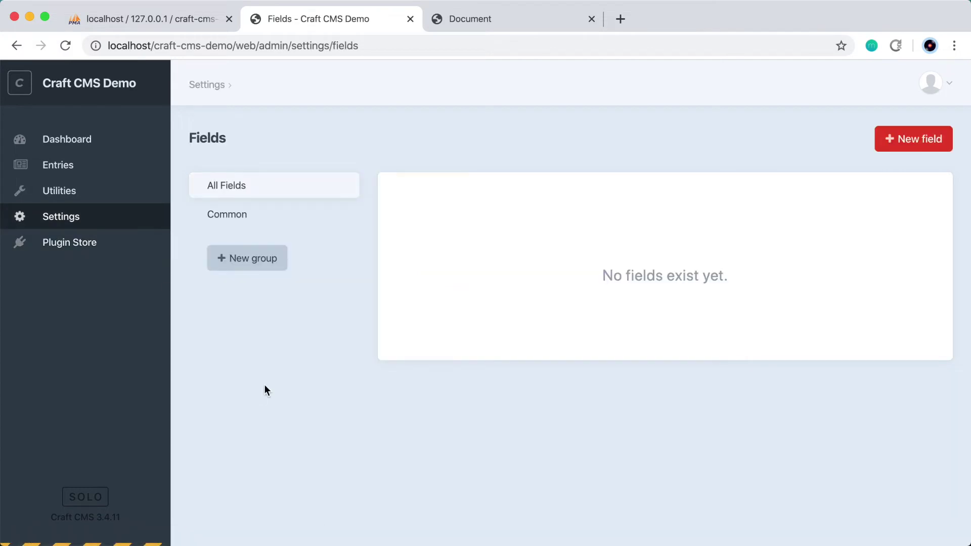
pyautogui.click(931, 143)
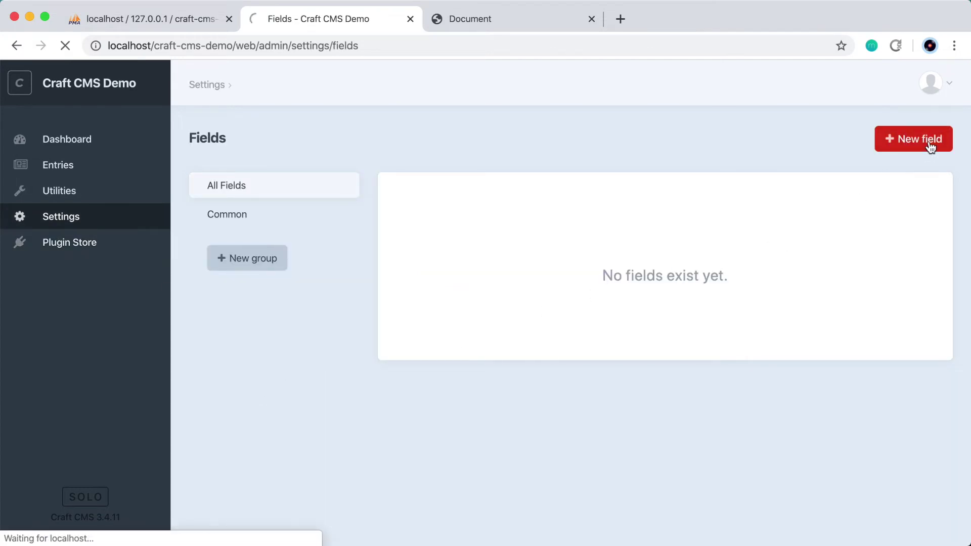
pyautogui.write('Rich')
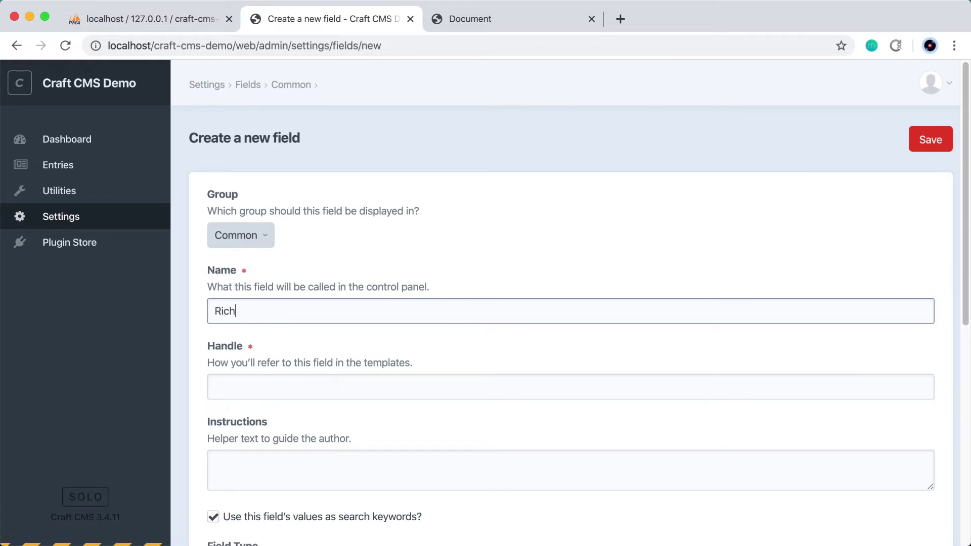
pyautogui.write(' Text')
# - Set the new field's type to Redactor
pyautogui.scroll(-4, 414, 376)
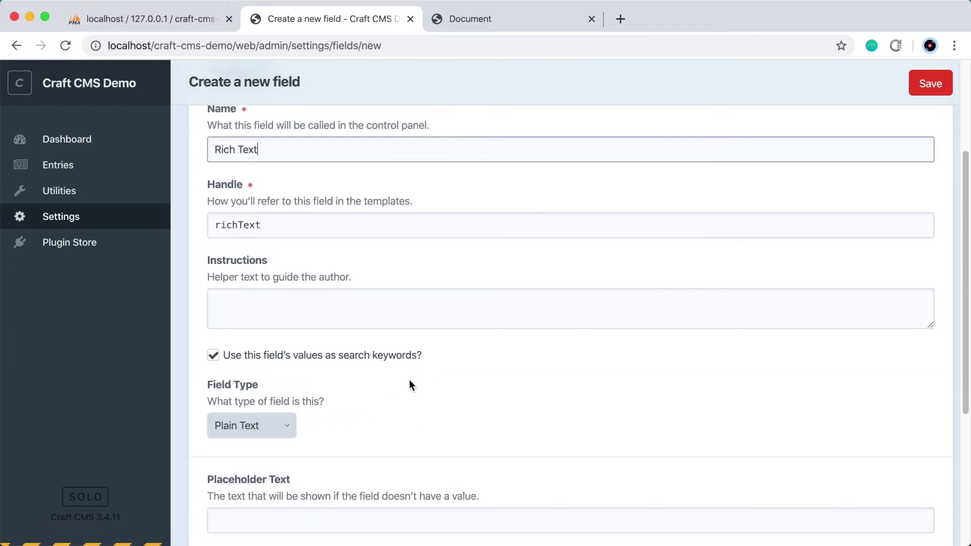
pyautogui.scroll(-1, 405, 382)
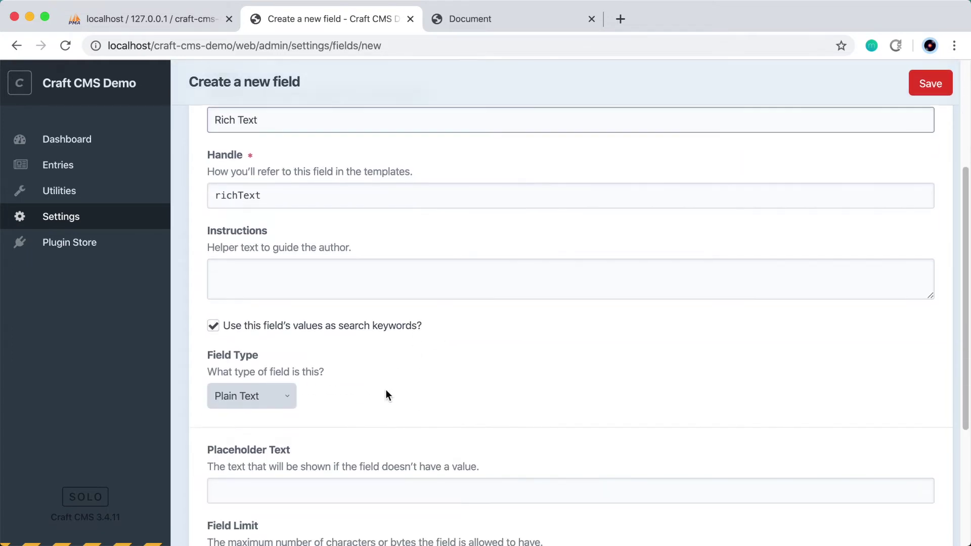
pyautogui.click(266, 395)
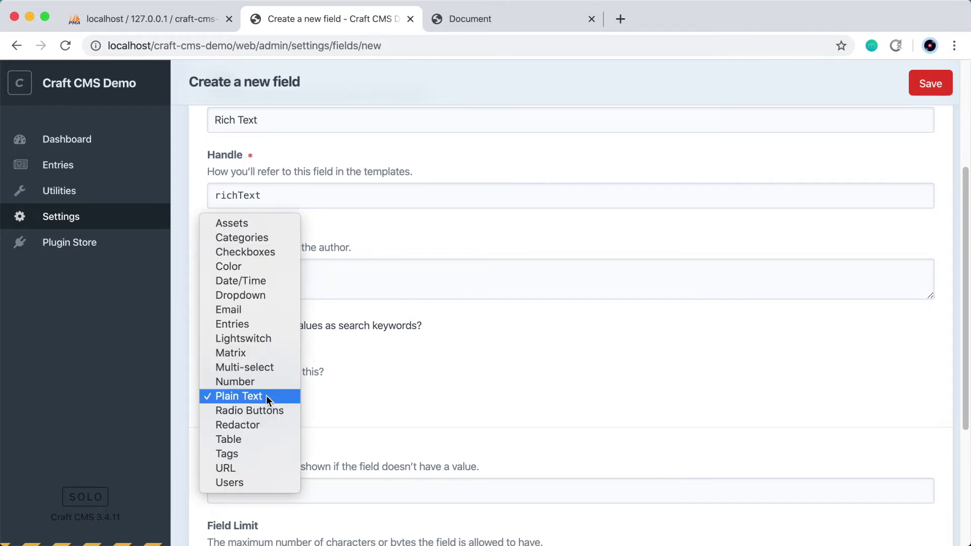
pyautogui.click(268, 424)
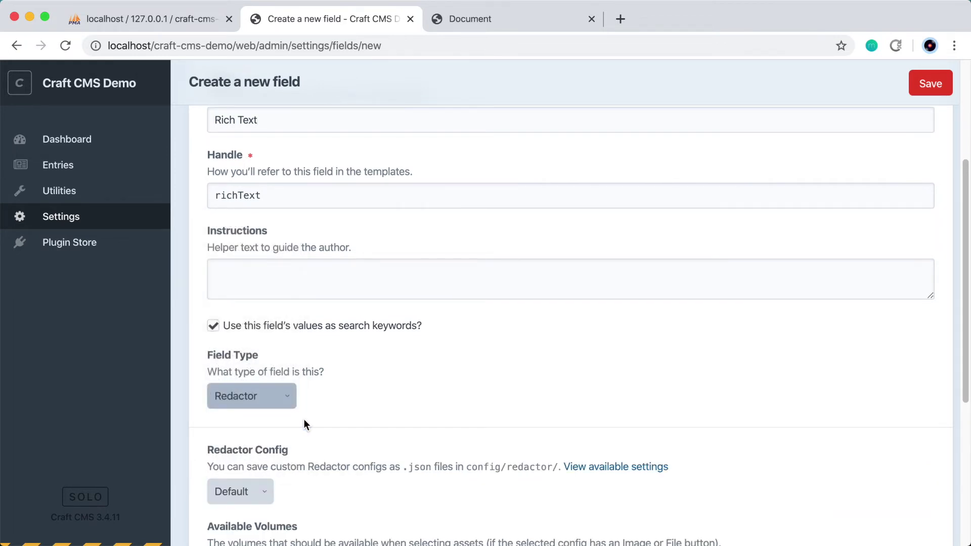
# - Set the field's Redactor Config to Standard and save the field
pyautogui.scroll(-4, 304, 424)
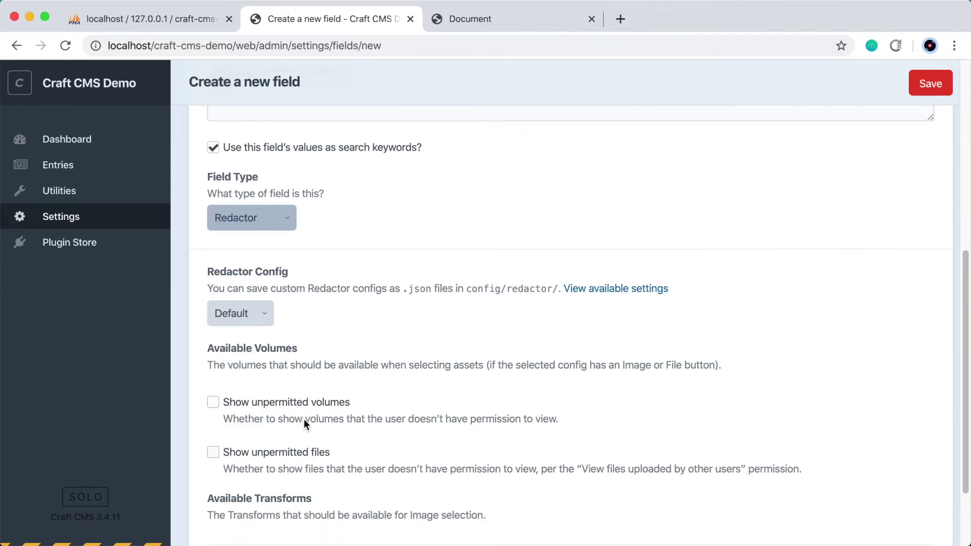
pyautogui.click(265, 311)
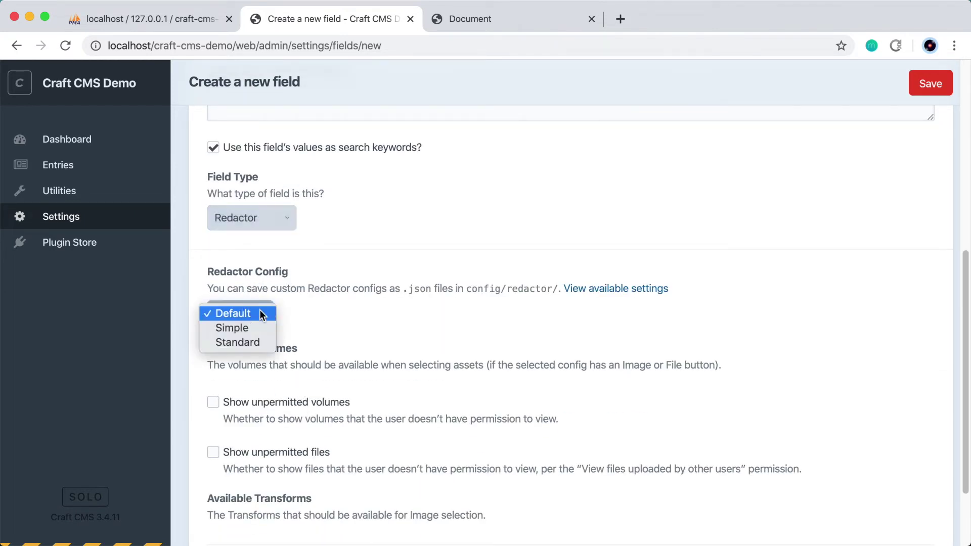
pyautogui.click(262, 339)
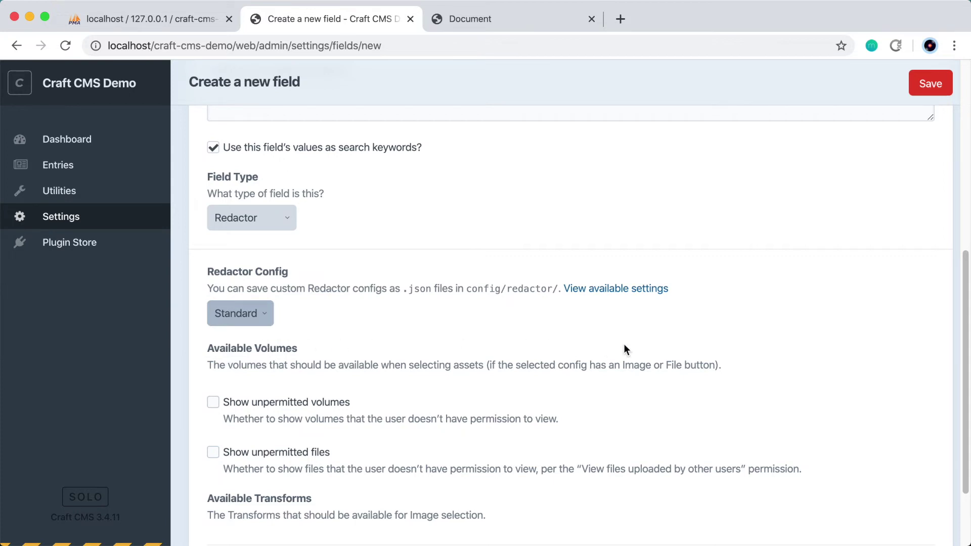
pyautogui.scroll(5, 676, 428)
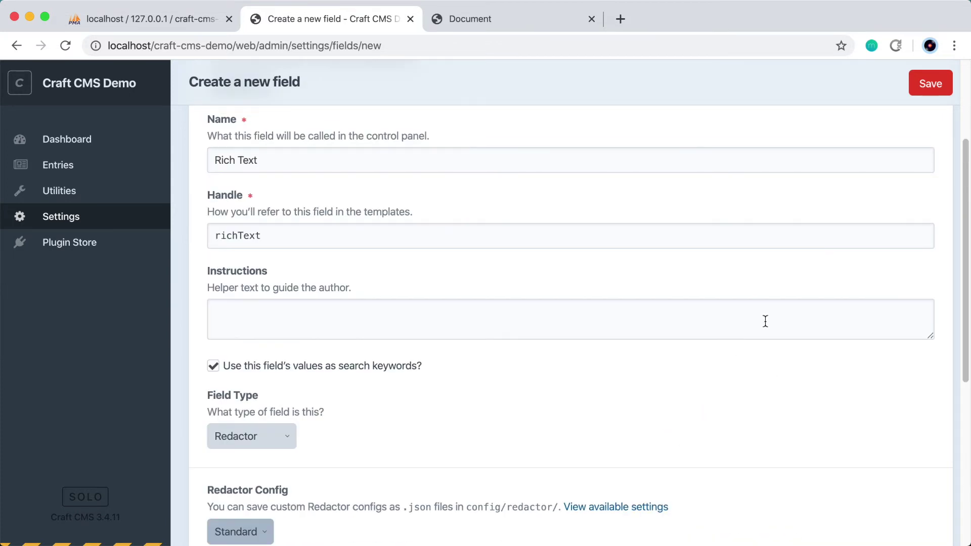
pyautogui.click(932, 86)
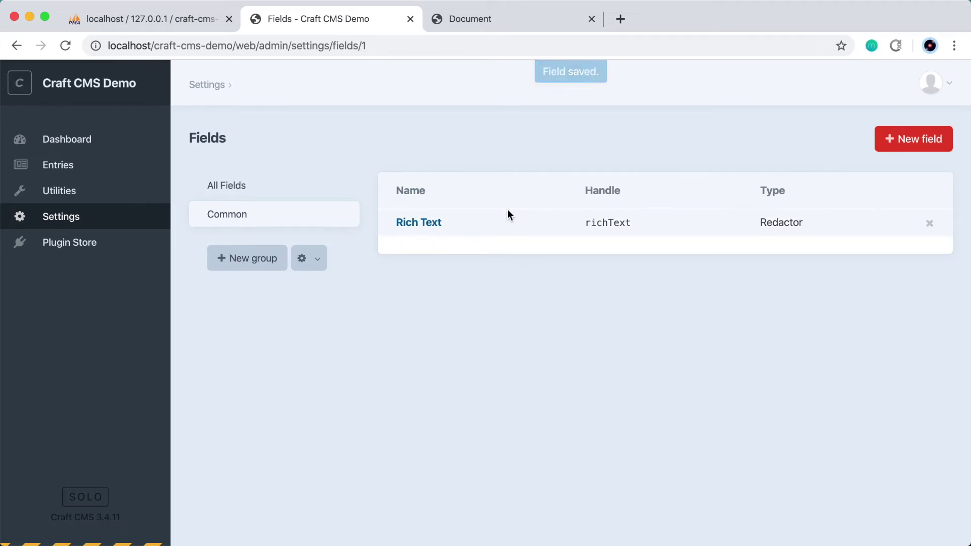
# - Open the Home entry to check which fields it offers for editing
pyautogui.click(100, 164)
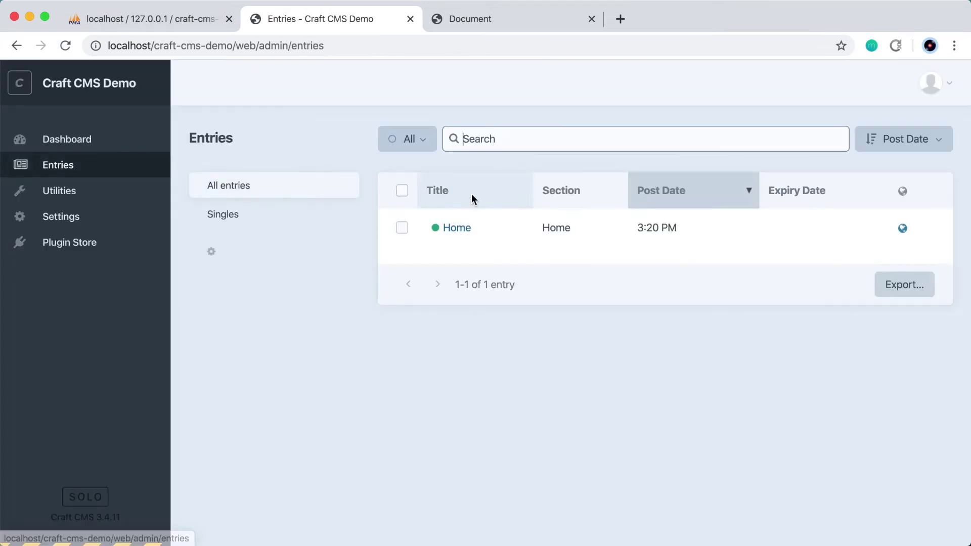
pyautogui.click(471, 228)
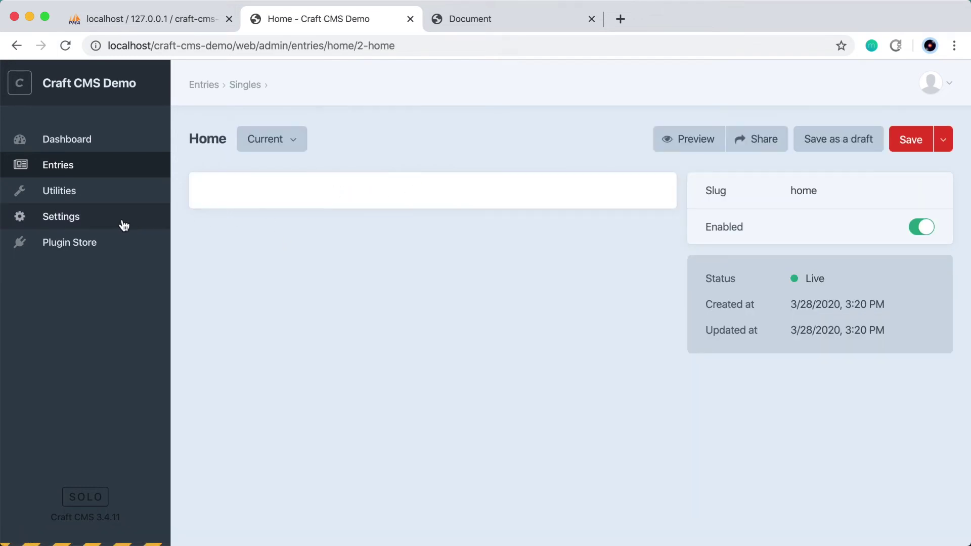
# - Open the Home section's entry type in the settings and add a field layout tab named "Content"
pyautogui.click(105, 222)
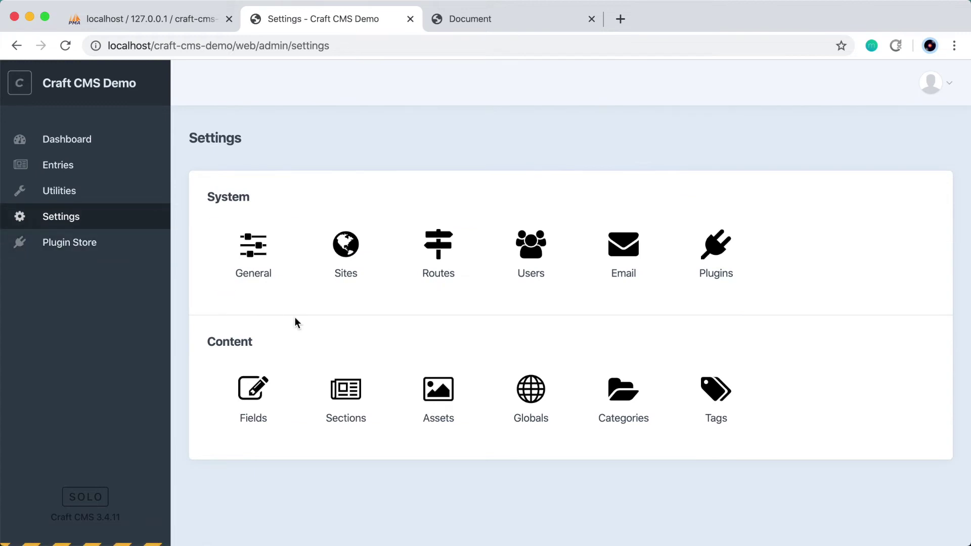
pyautogui.click(347, 386)
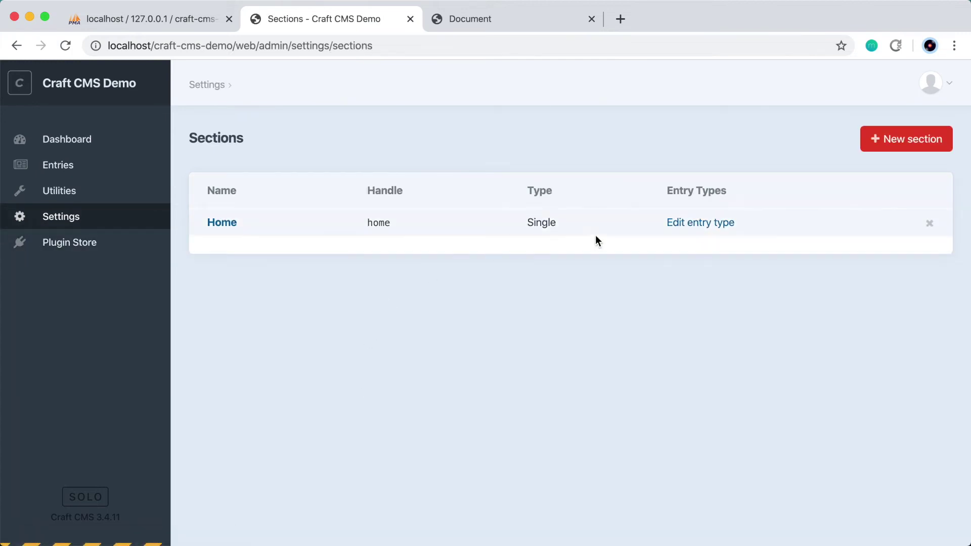
pyautogui.click(710, 223)
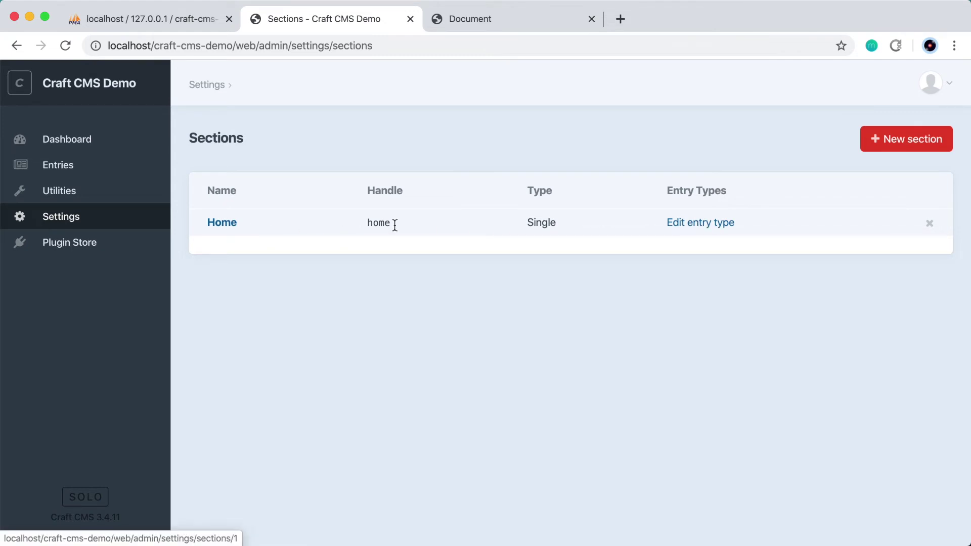
pyautogui.click(723, 224)
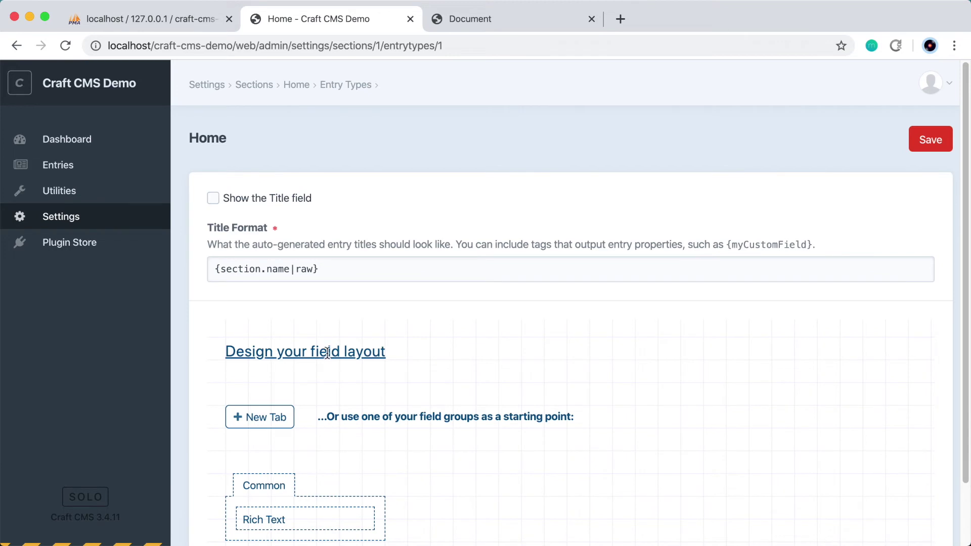
pyautogui.scroll(-3, 327, 352)
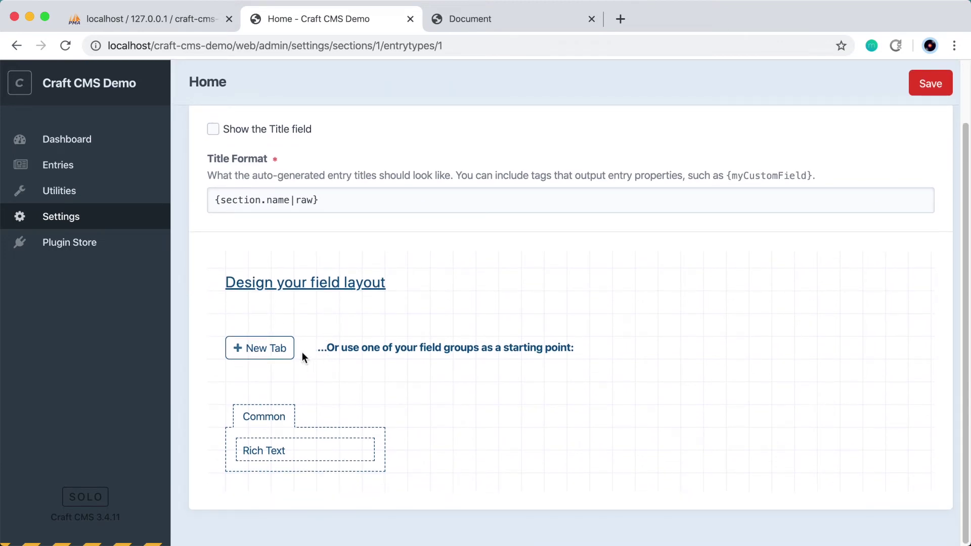
pyautogui.click(284, 349)
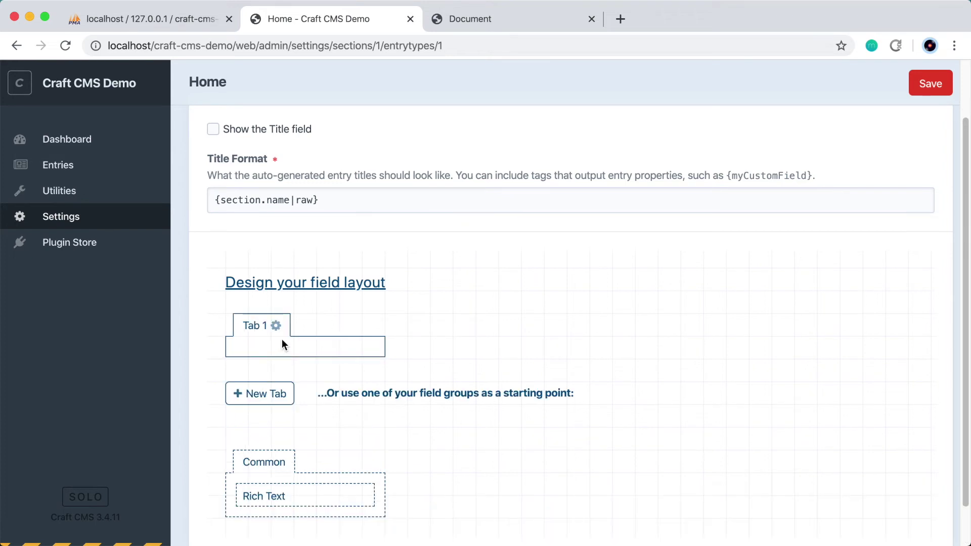
pyautogui.click(276, 325)
pyautogui.click(279, 345)
pyautogui.write('Content')
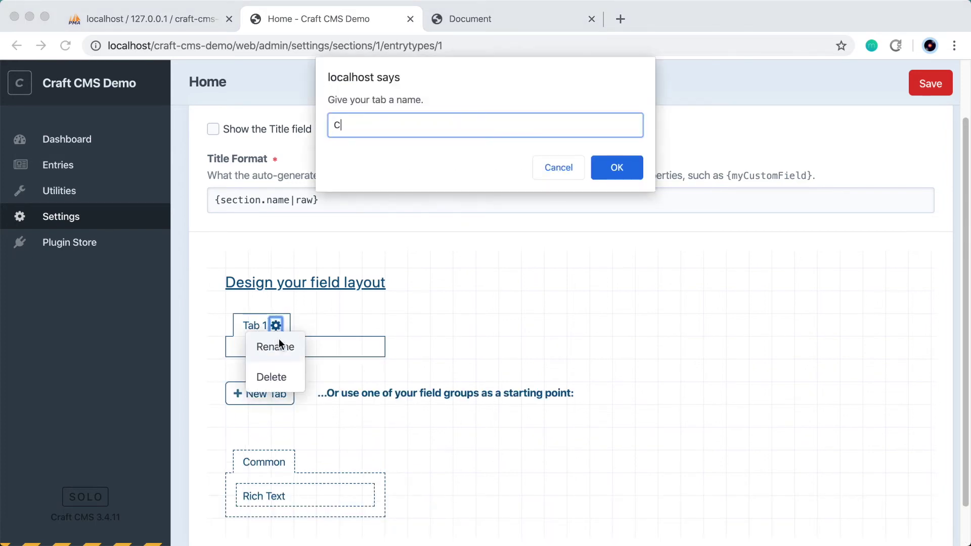
pyautogui.press('Return')
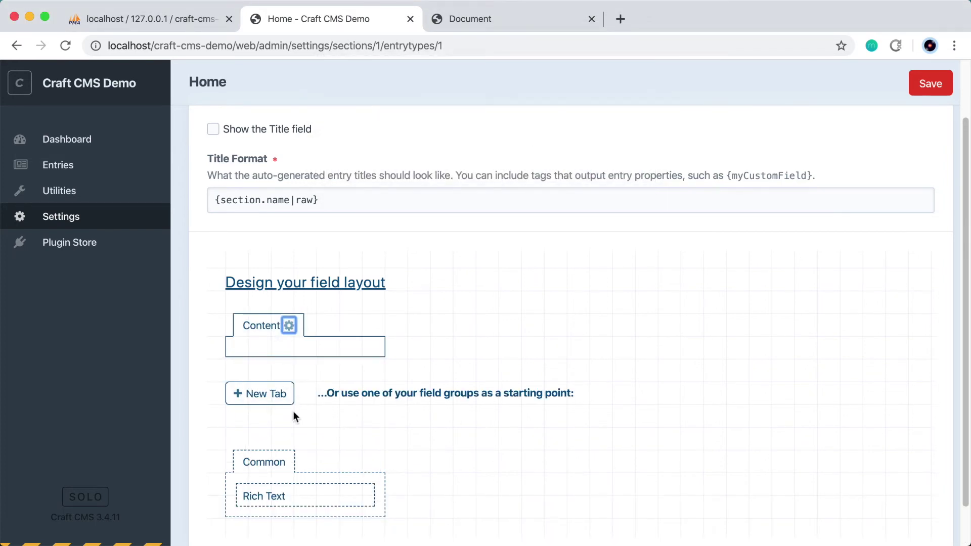
# - Place the Rich Text field in the Content tab of the field layout and save the entry type
pyautogui.moveTo(309, 485); pyautogui.dragTo(296, 349)
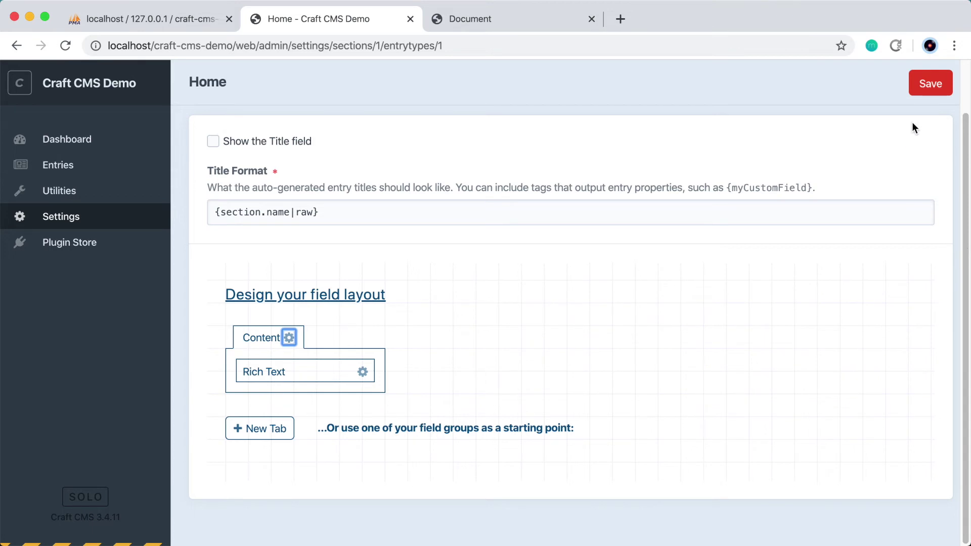
pyautogui.click(930, 86)
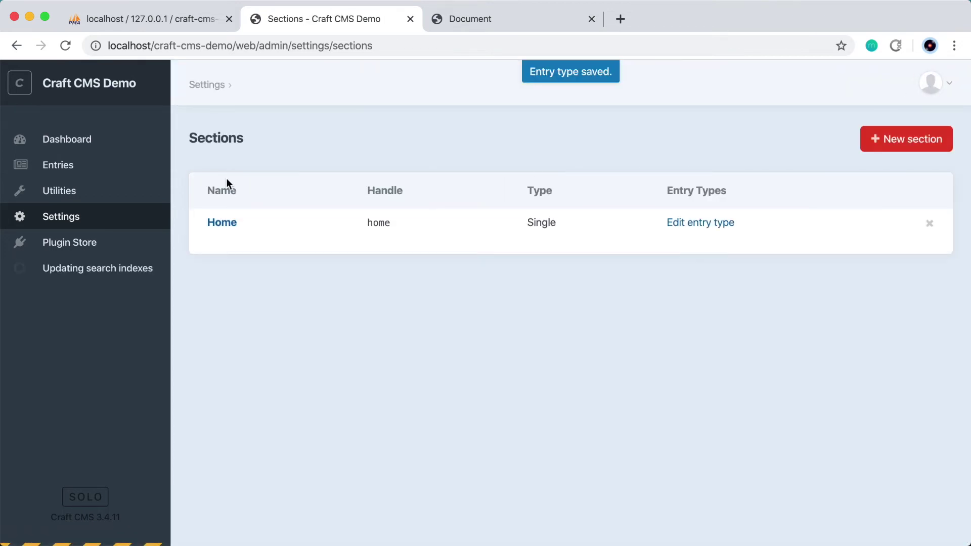
# - Open the Home entry and enter "Here is a paragraph of text." in its Rich Text field
pyautogui.click(113, 176)
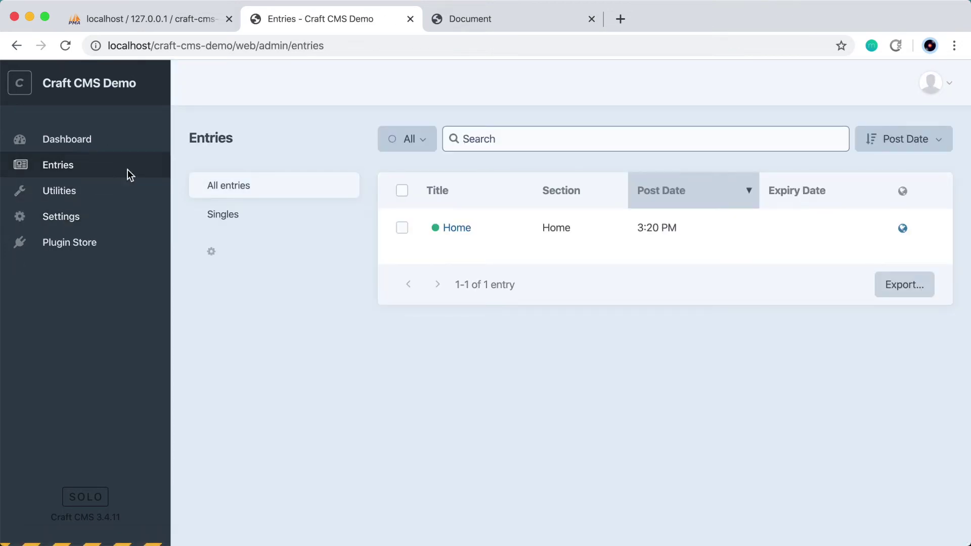
pyautogui.click(466, 228)
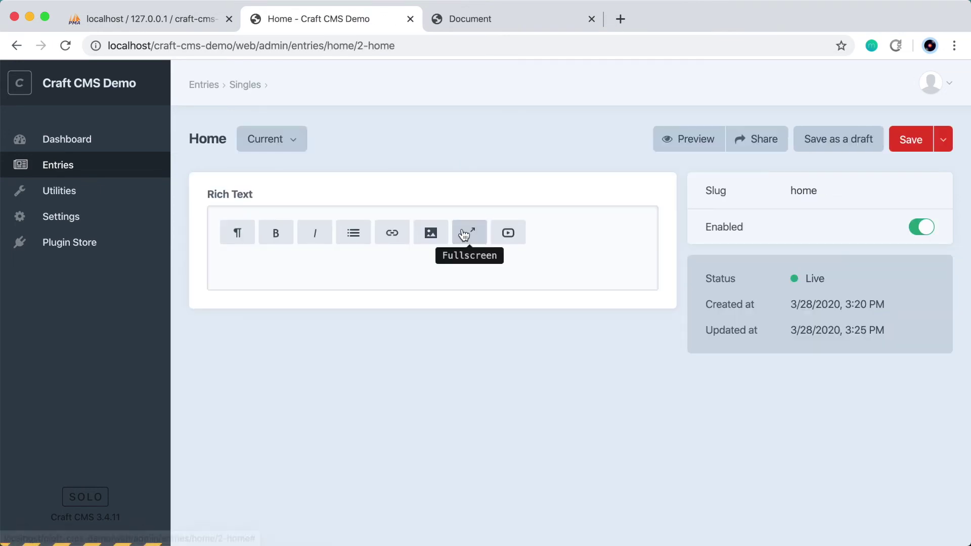
pyautogui.click(405, 275)
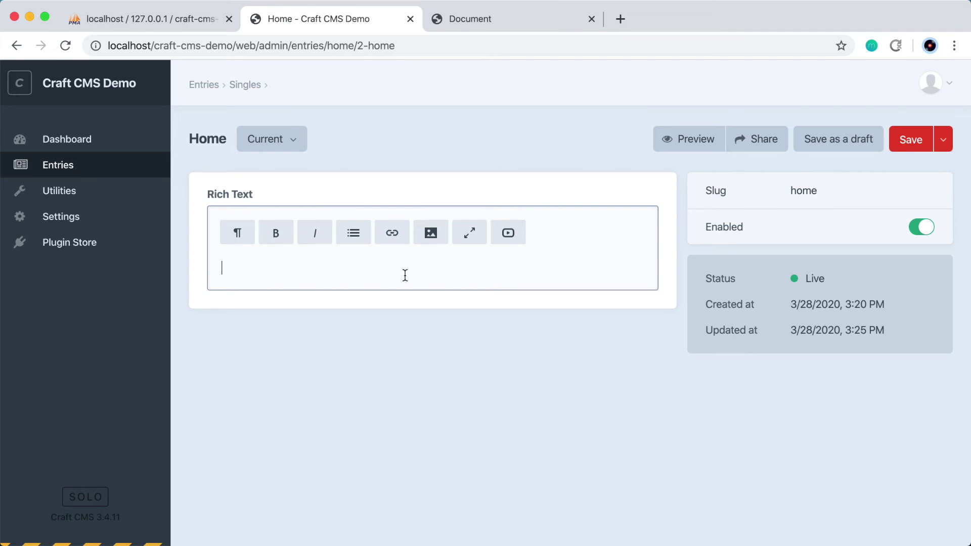
pyautogui.write('Here is a pra')
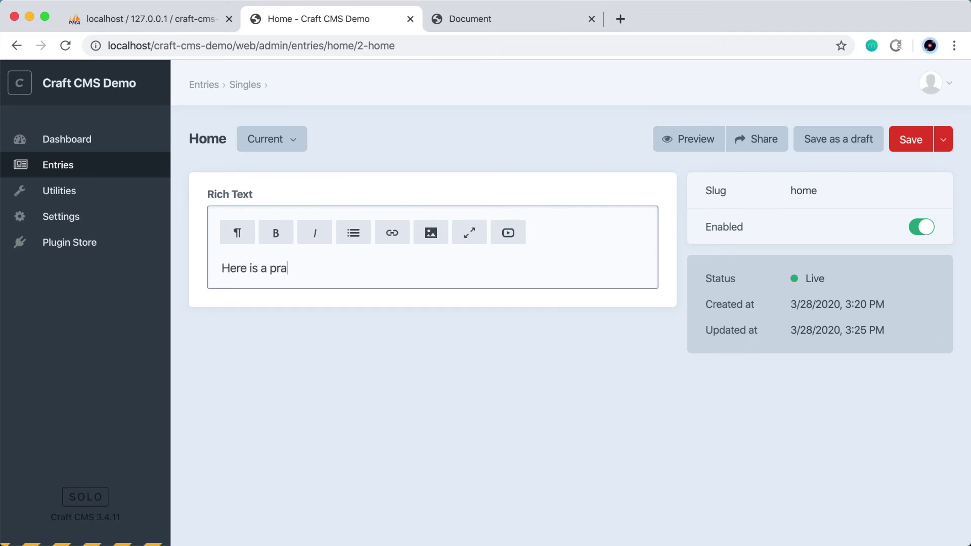
pyautogui.press('BackSpace')
pyautogui.press('BackSpace')
pyautogui.write('aragraph i')
pyautogui.press('BackSpace')
pyautogui.write('of text.')
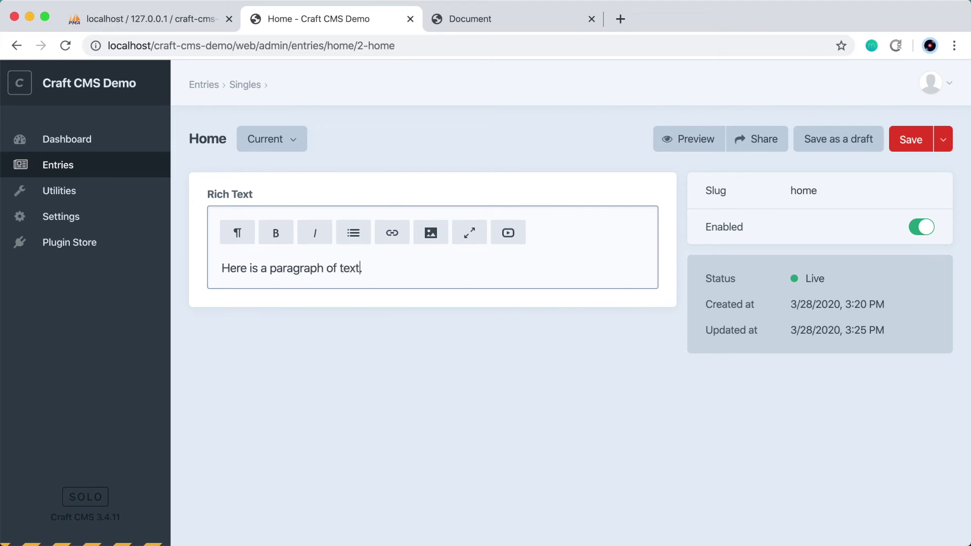
# - Make the word "paragraph" bold in the Rich Text sentence
pyautogui.hotkey('shift', 'alt', 'Right')
pyautogui.click(276, 233)
pyautogui.click(425, 272)
# - Add a bulleted list below the paragraph with the items "List item", "So neat" and "Wow"
pyautogui.press('Return')
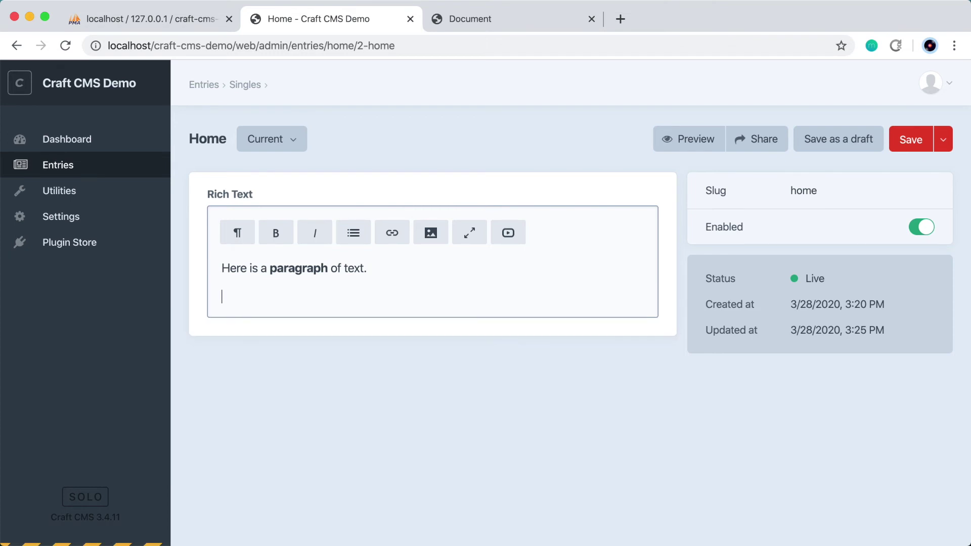
pyautogui.click(353, 233)
pyautogui.click(383, 265)
pyautogui.write('List item')
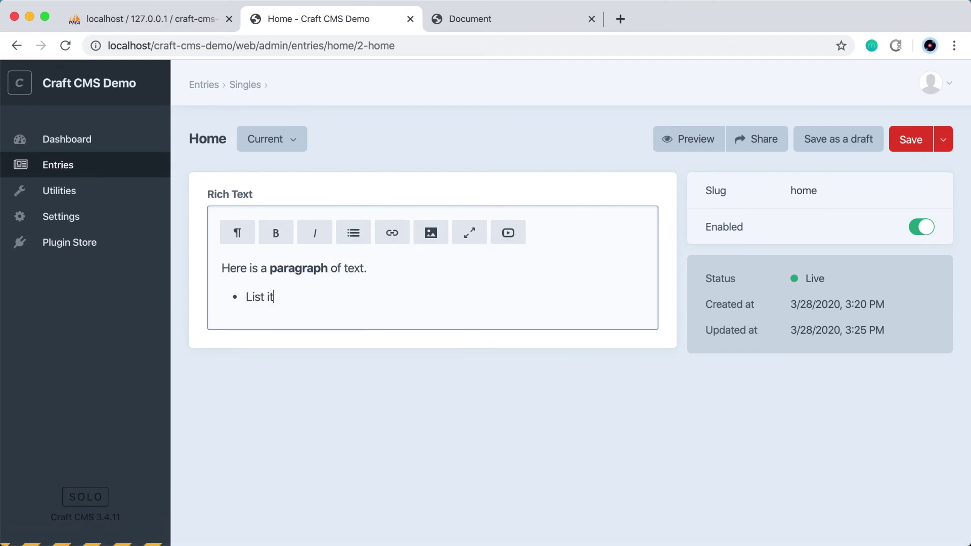
pyautogui.press('Return')
pyautogui.write('So neat')
pyautogui.press('Return')
pyautogui.write('Wow')
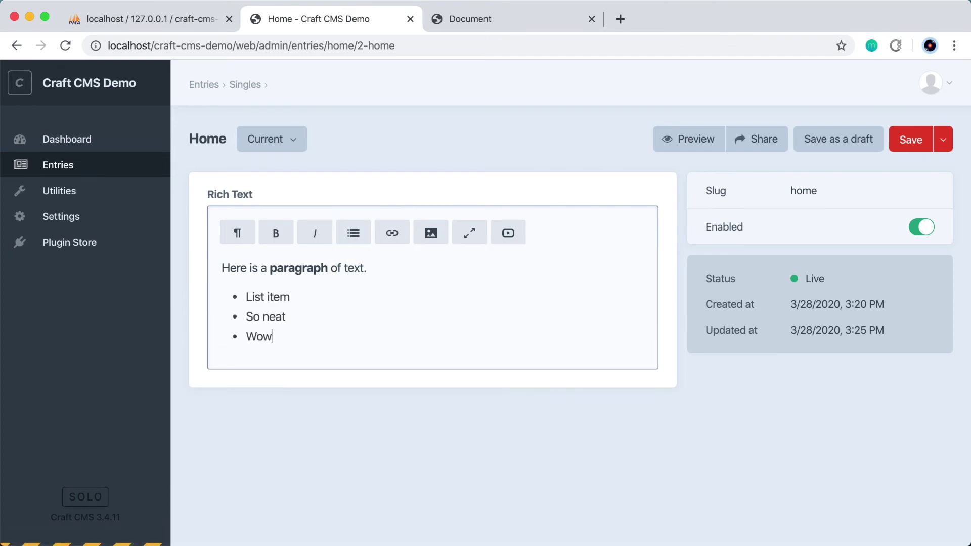
pyautogui.press('Return')
pyautogui.press('Return')
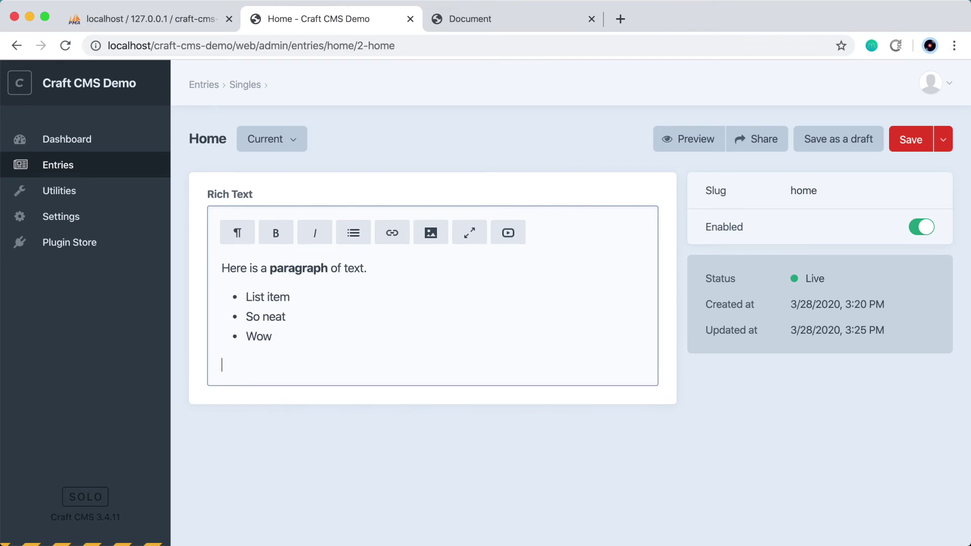
# - Add the line "Subheading here" below the list and format it as Heading 2
pyautogui.write('Subheading here')
pyautogui.press('Return')
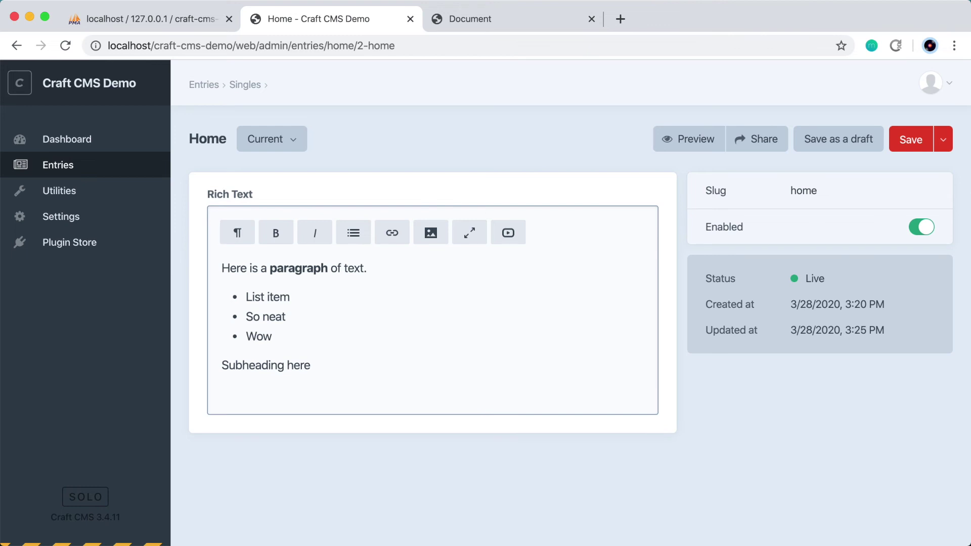
pyautogui.click(350, 366)
pyautogui.click(237, 233)
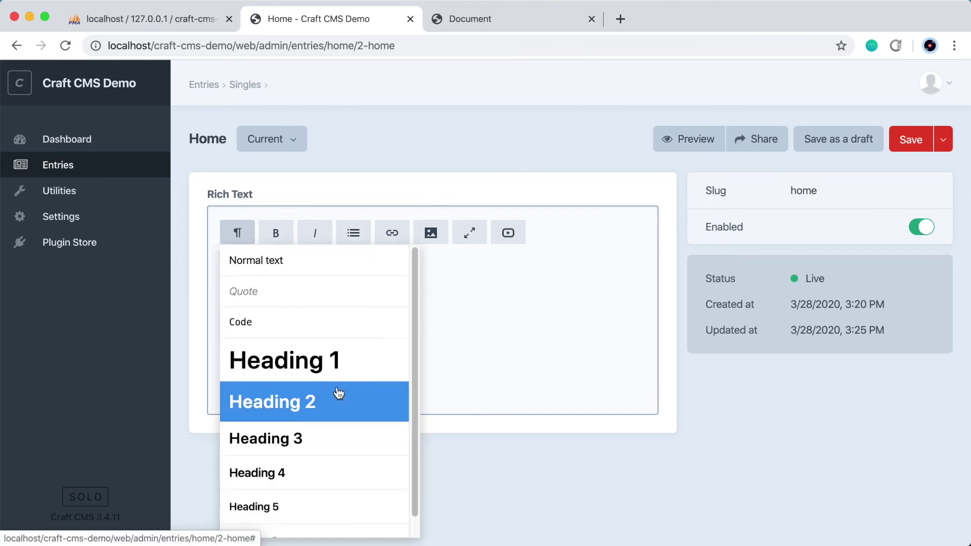
pyautogui.click(278, 397)
# - Add the paragraph "And here's some more text." under the subheading and save the Home entry
pyautogui.click(364, 406)
pyautogui.write('A')
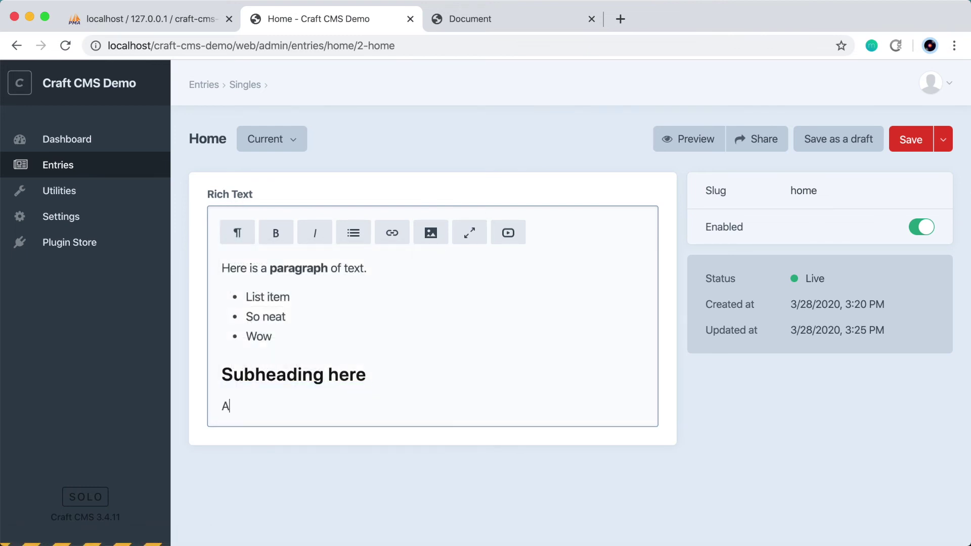
pyautogui.write("nd here's som")
pyautogui.press('BackSpace')
pyautogui.press('BackSpace')
pyautogui.write('some more text.')
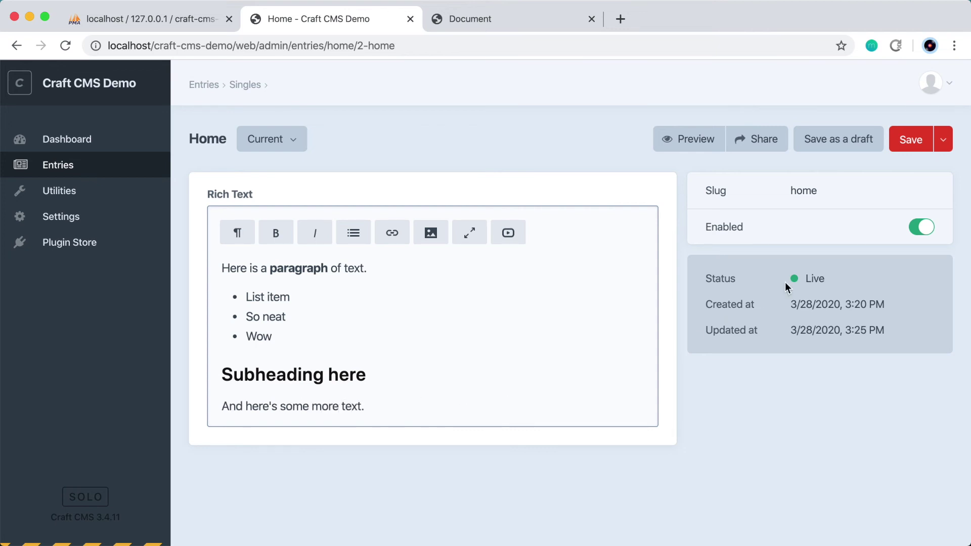
pyautogui.click(910, 140)
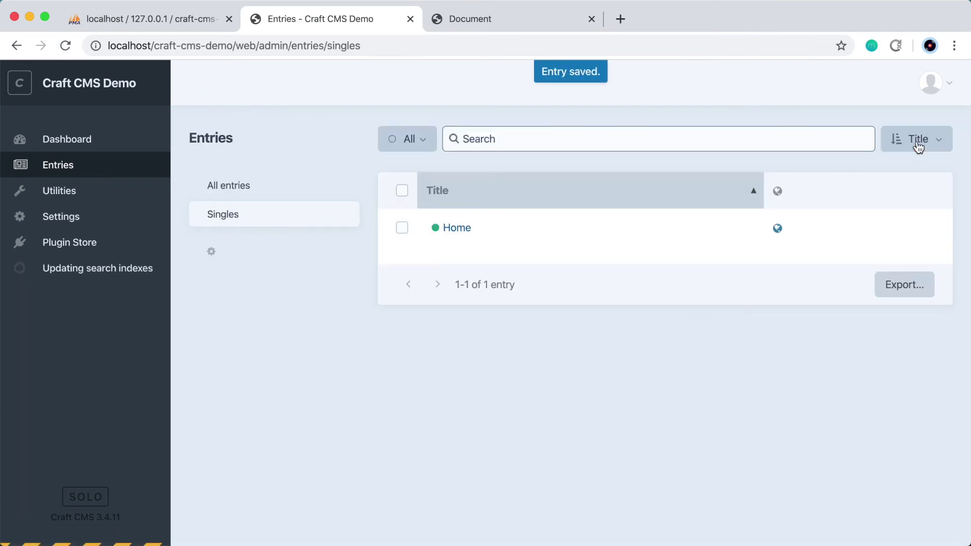
# - Check the homepage's current output, and look up the Rich Text field's handle in the field settings
pyautogui.click(529, 25)
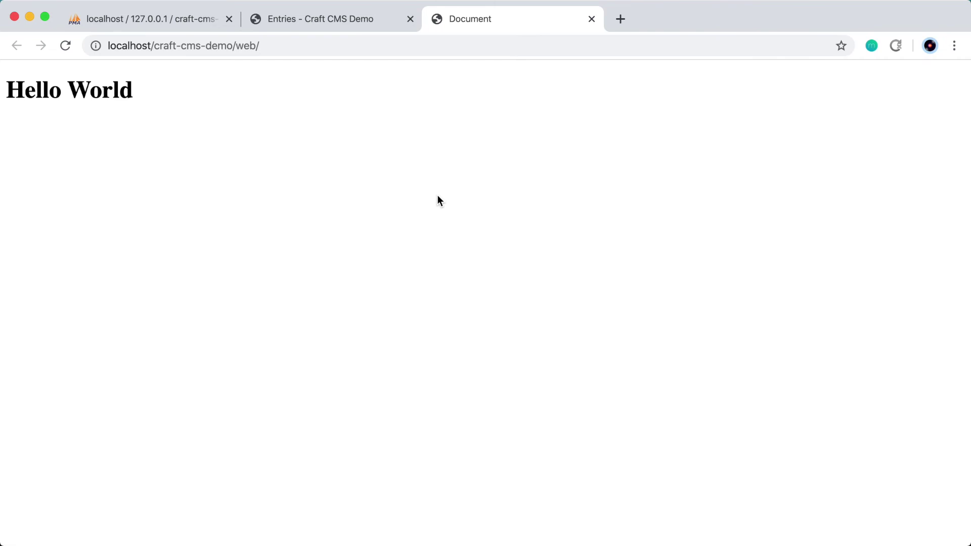
pyautogui.click(351, 23)
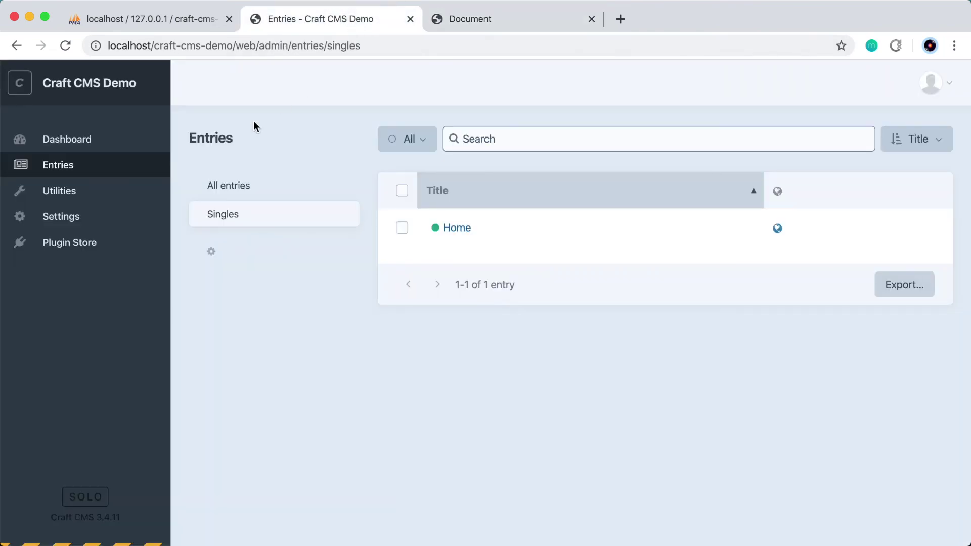
pyautogui.click(120, 221)
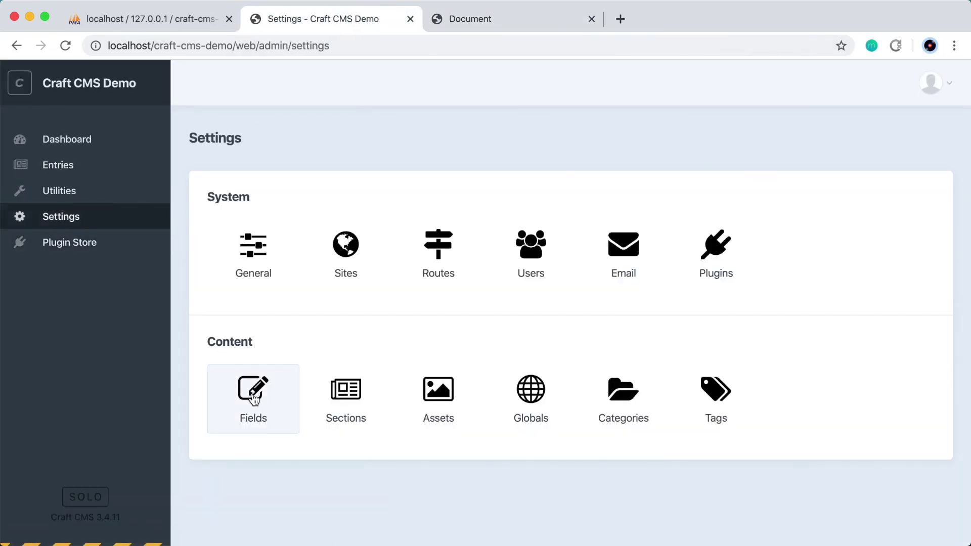
pyautogui.click(253, 400)
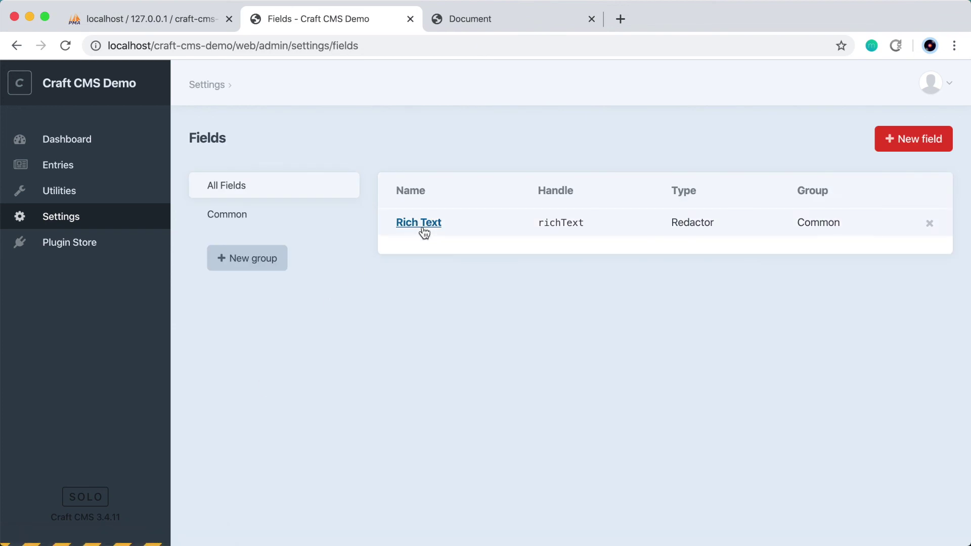
pyautogui.moveTo(540, 221); pyautogui.dragTo(590, 218)
pyautogui.click(581, 271)
# - Switch to VS Code, output {{ entry.richText }} below the h1 heading in index.twig, and save the file
pyautogui.press('super+Tab')
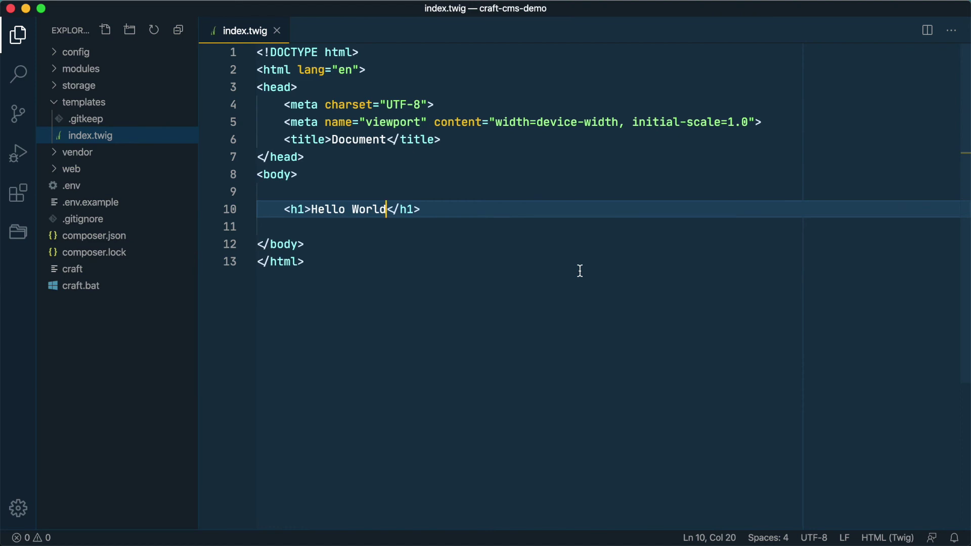
pyautogui.press('End')
pyautogui.press('Return')
pyautogui.press('Return')
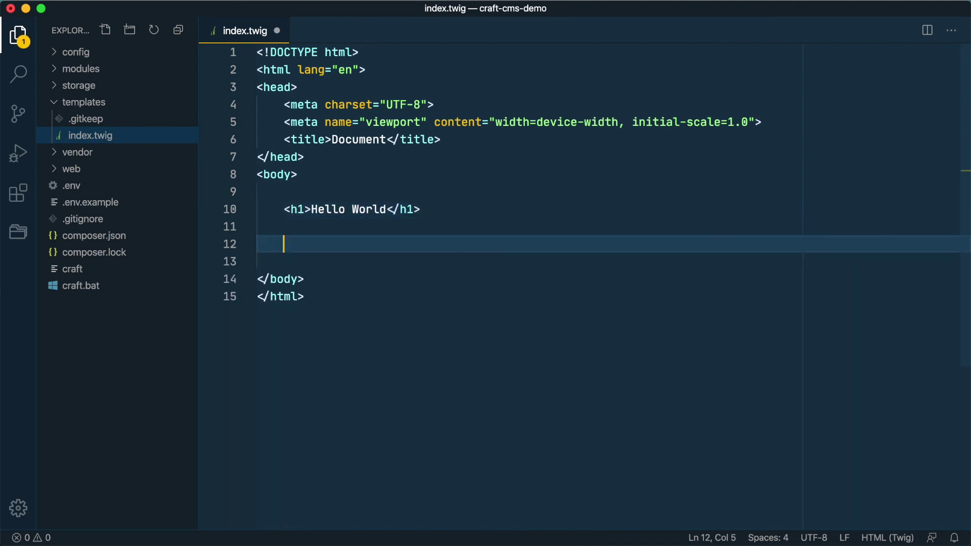
pyautogui.write('{{}')
pyautogui.press('Left')
pyautogui.write('entry')
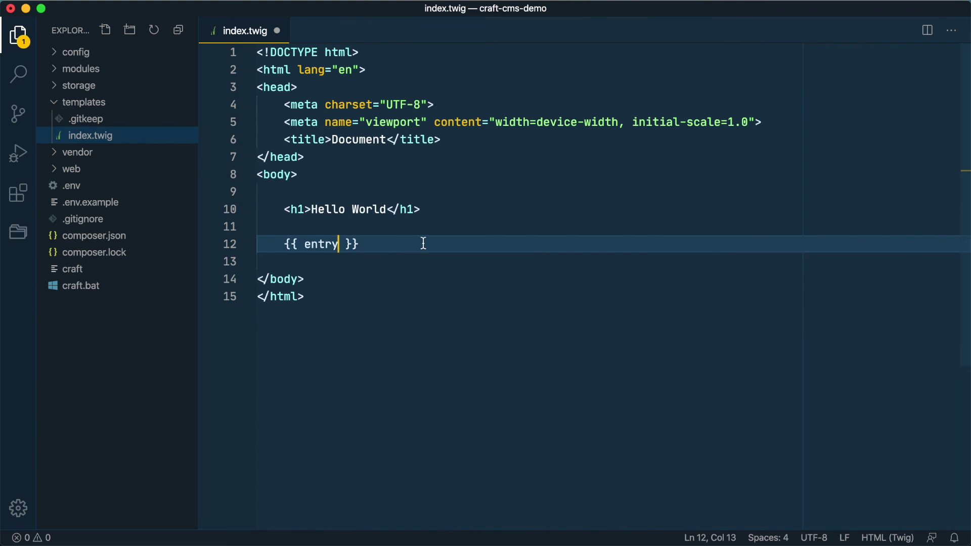
pyautogui.write('.richText')
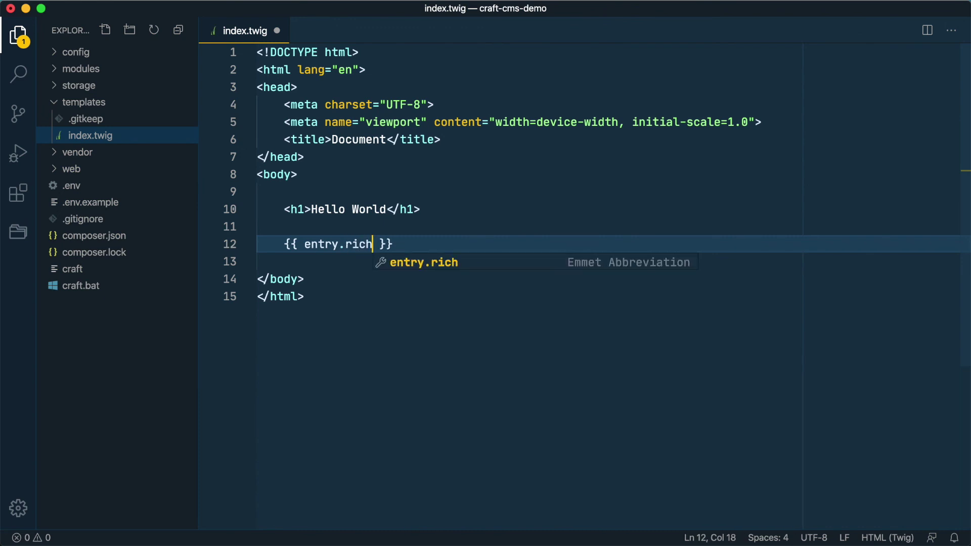
pyautogui.press('super+s')
pyautogui.click(436, 243)
# - Switch to Chrome and reload the homepage to check how the Rich Text content renders
pyautogui.press('super+Tab')
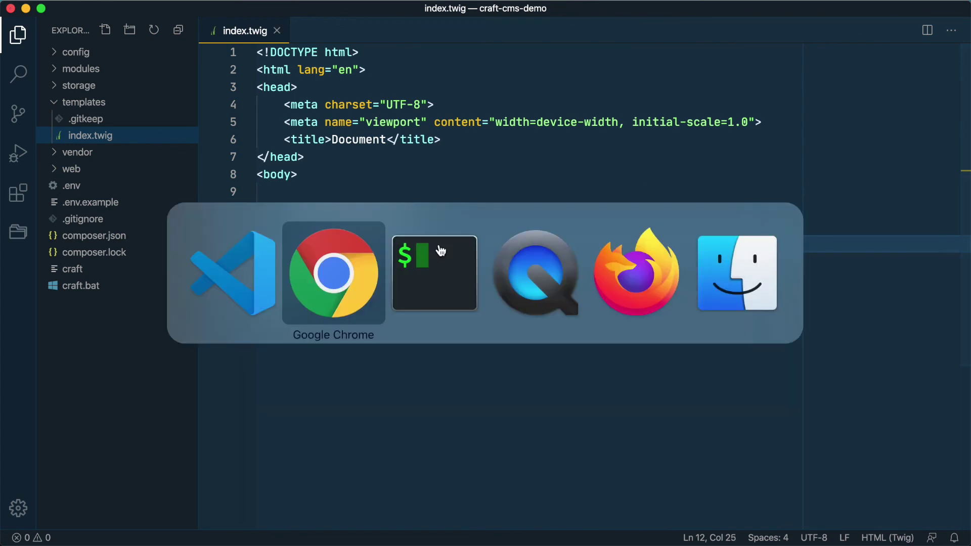
pyautogui.hotkey('ctrl', 'Tab')
pyautogui.press('super+r')
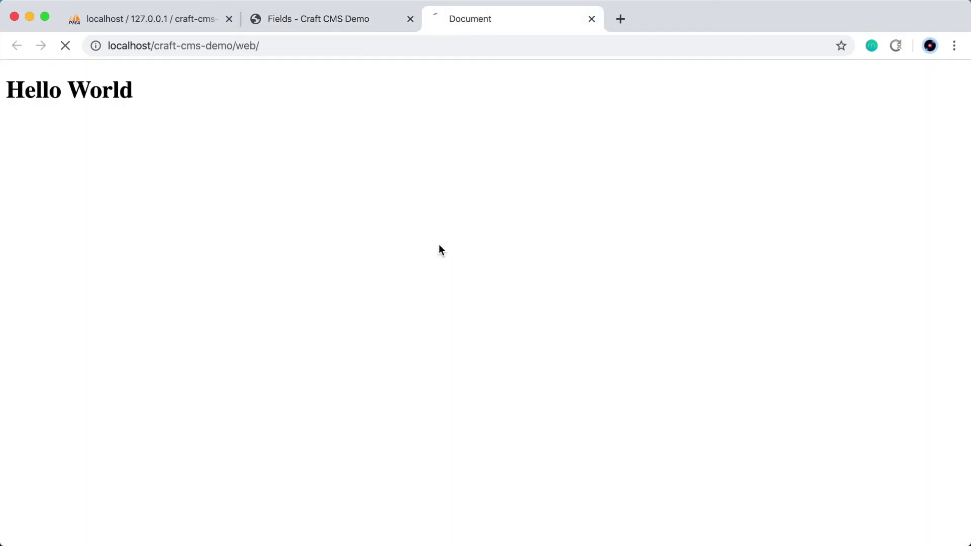
pyautogui.moveTo(304, 317); pyautogui.dragTo(33, 43)
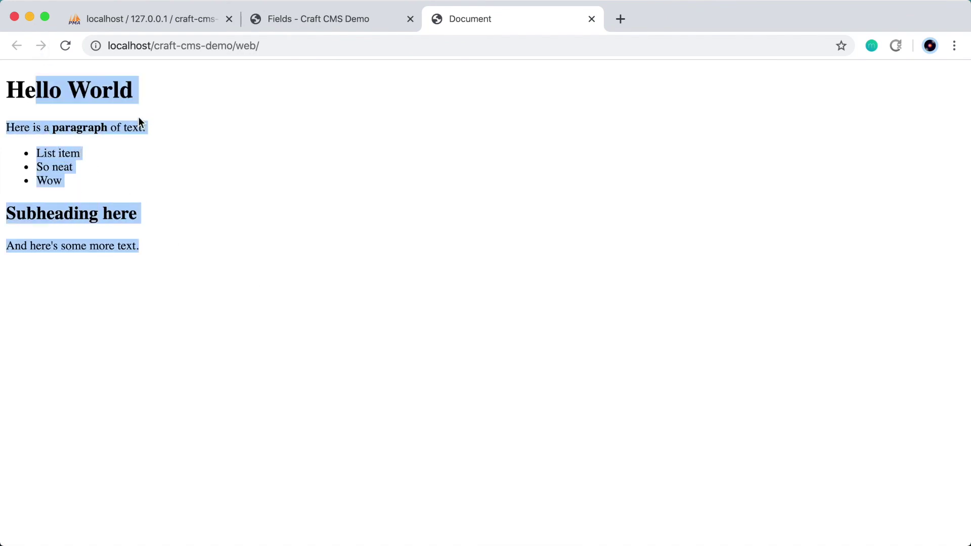
pyautogui.click(280, 202)
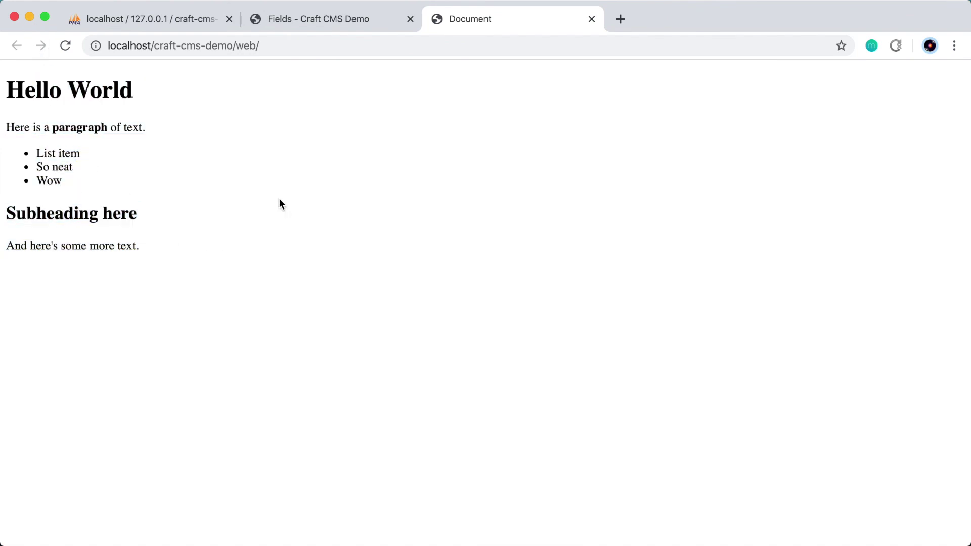